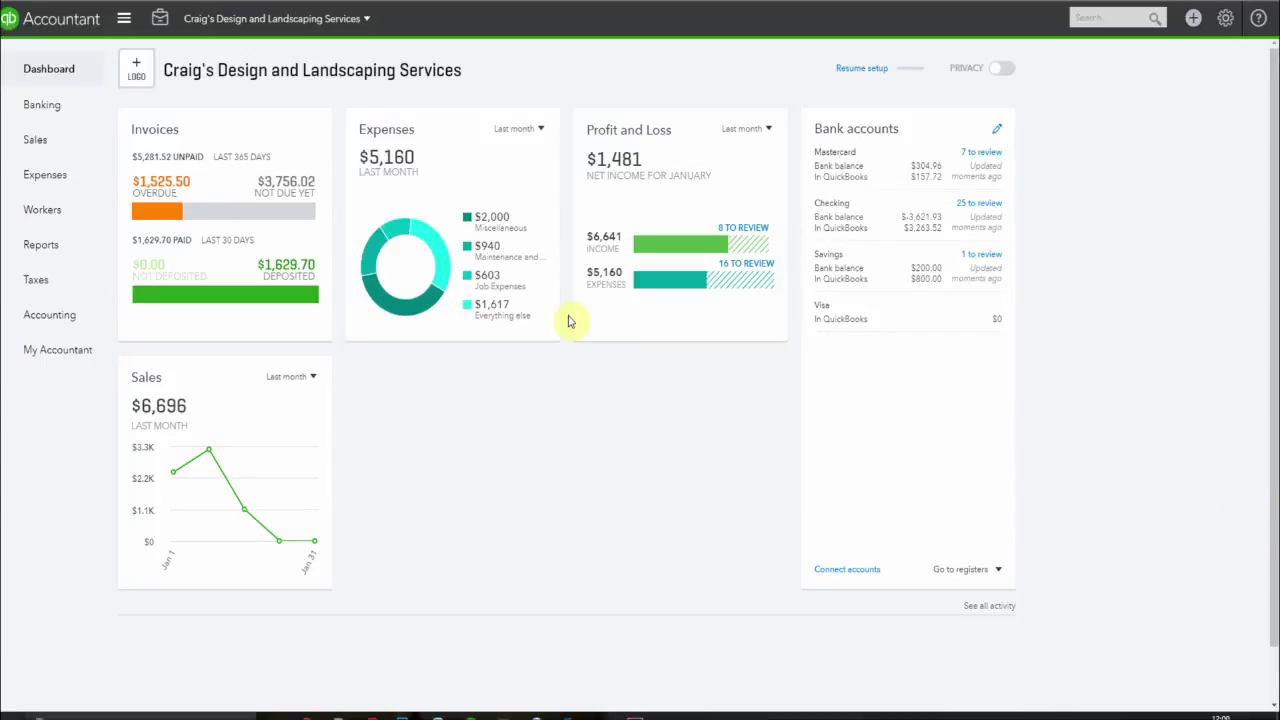
# - Create an Other Current Liabilities account 'Gift cards', described 'Gift cards not redeemed'
pyautogui.click(50, 315)
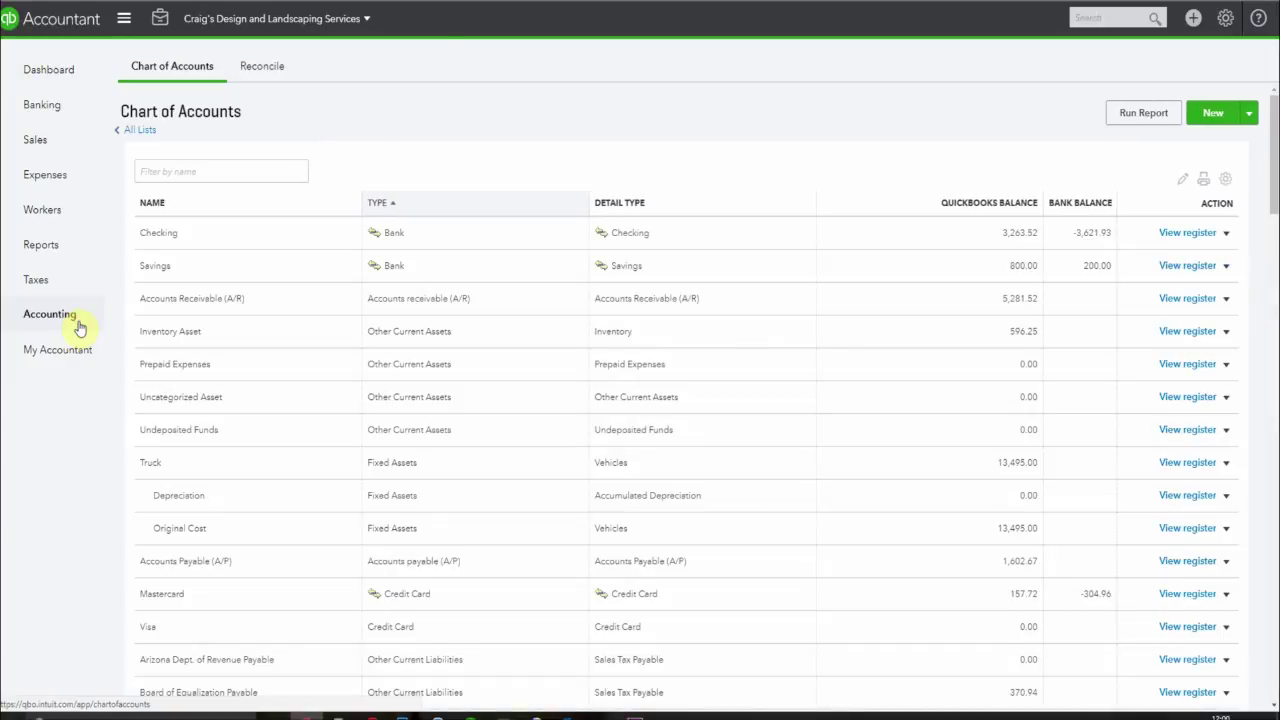
pyautogui.click(1210, 114)
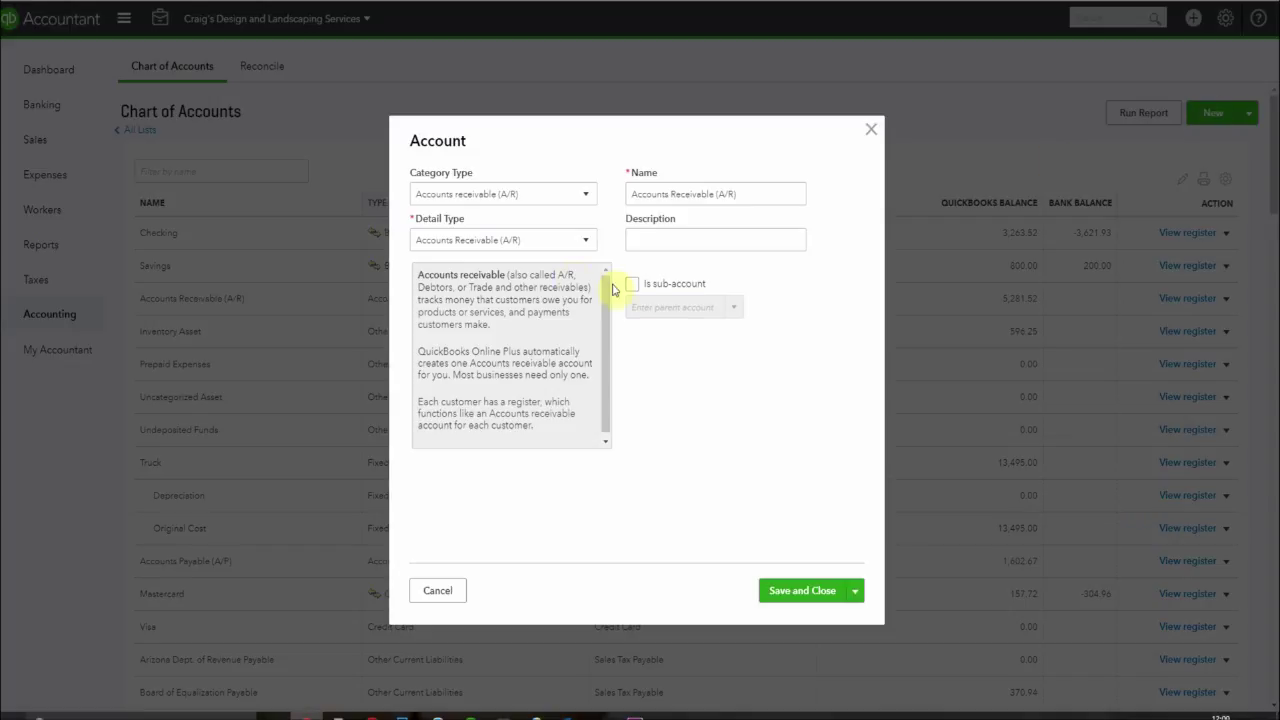
pyautogui.click(580, 200)
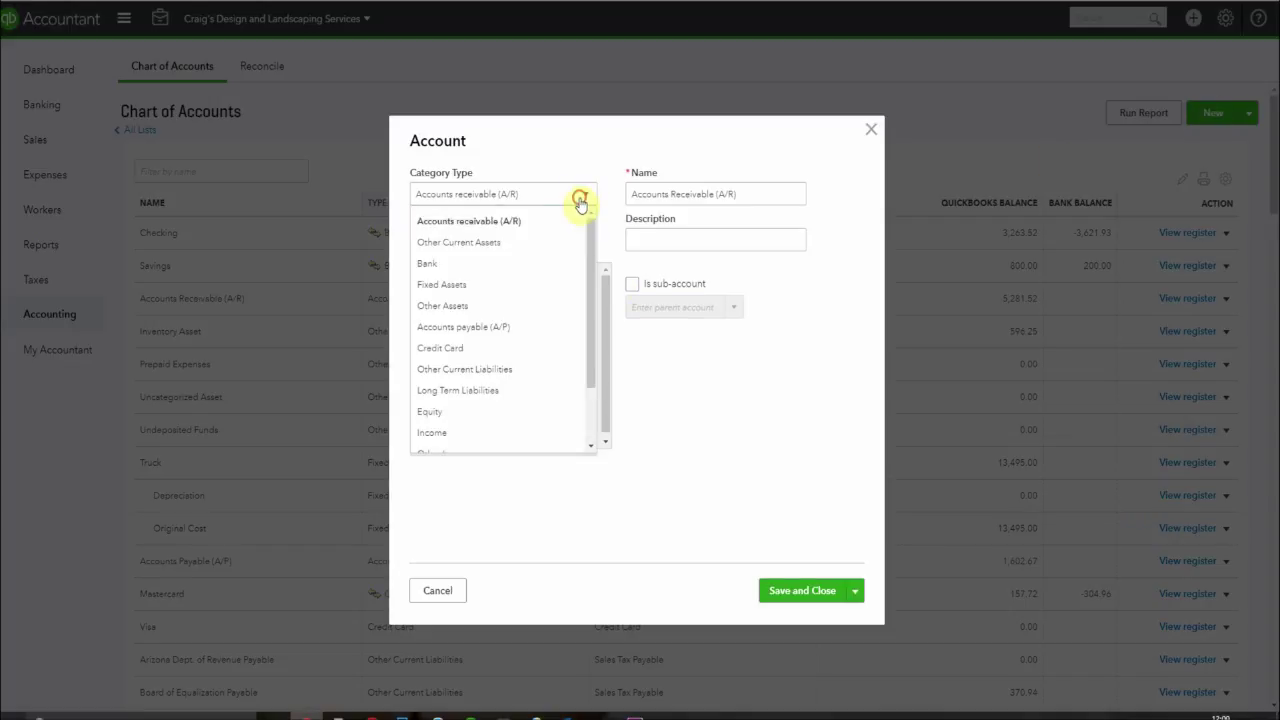
pyautogui.click(526, 371)
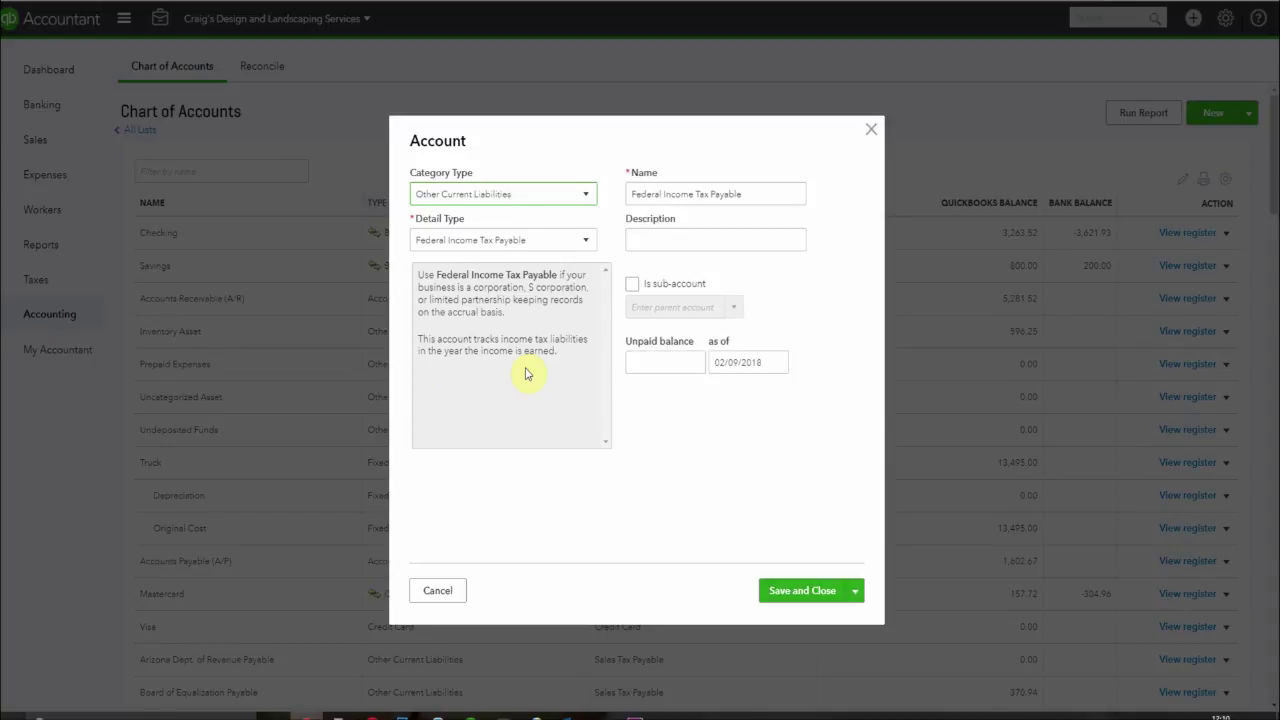
pyautogui.click(587, 241)
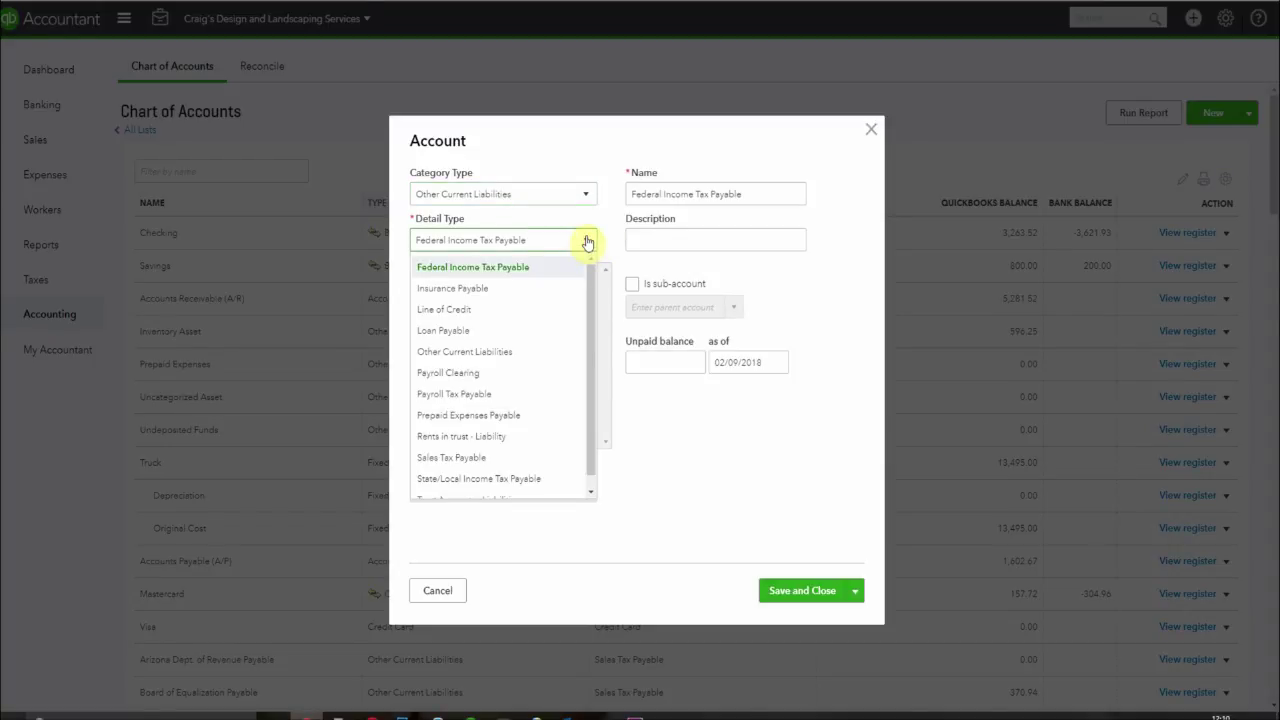
pyautogui.click(530, 352)
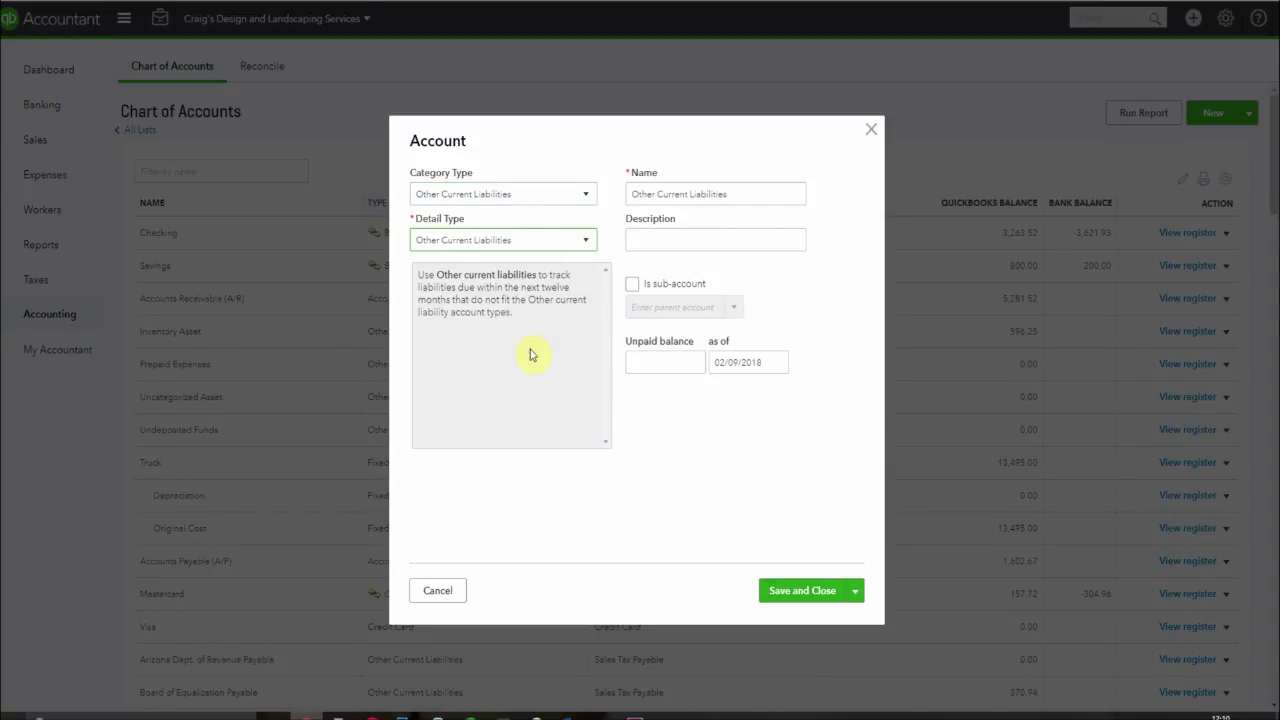
pyautogui.click(760, 191)
pyautogui.moveTo(760, 191); pyautogui.dragTo(543, 200)
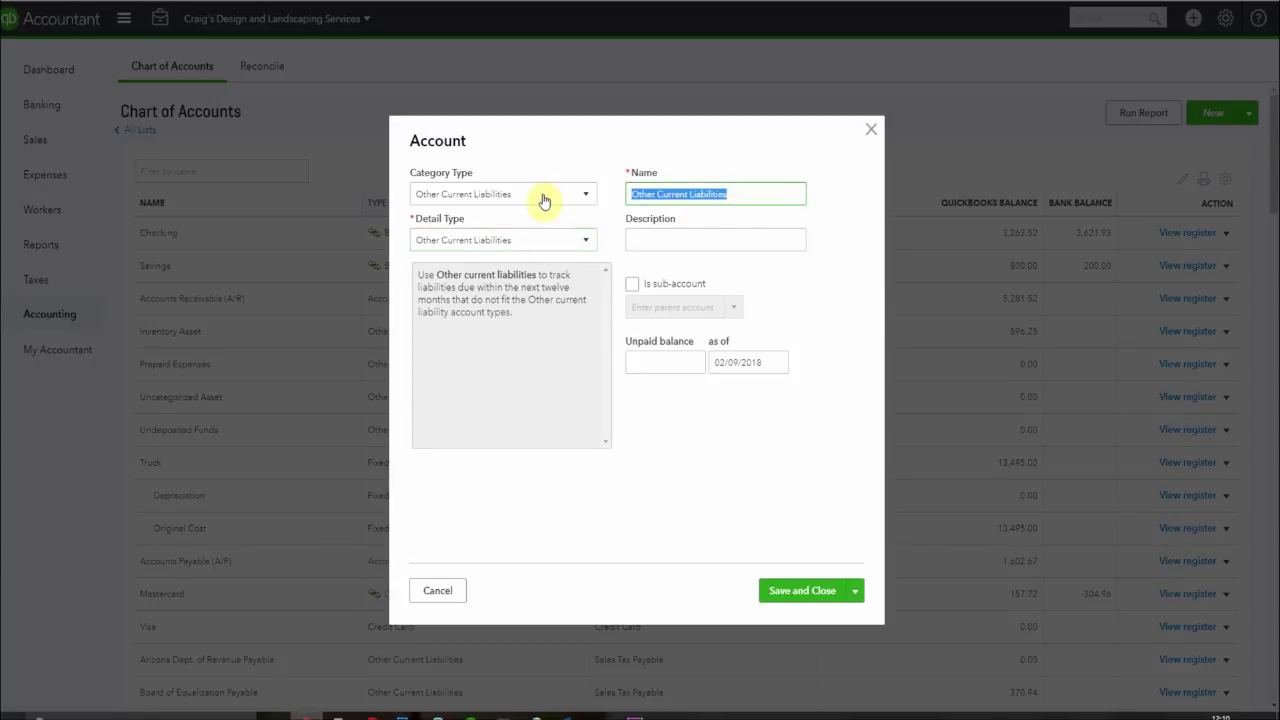
pyautogui.write('Gift cards')
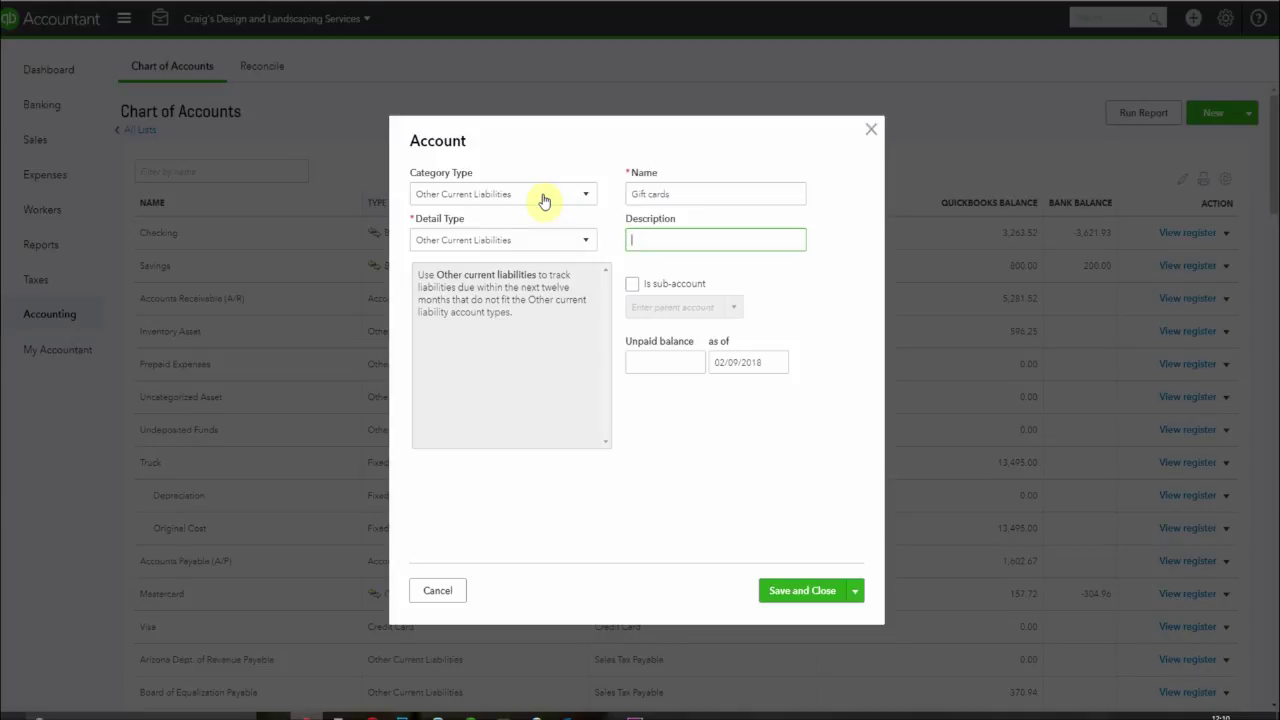
pyautogui.write('Gift cards not redeemed')
pyautogui.click(802, 592)
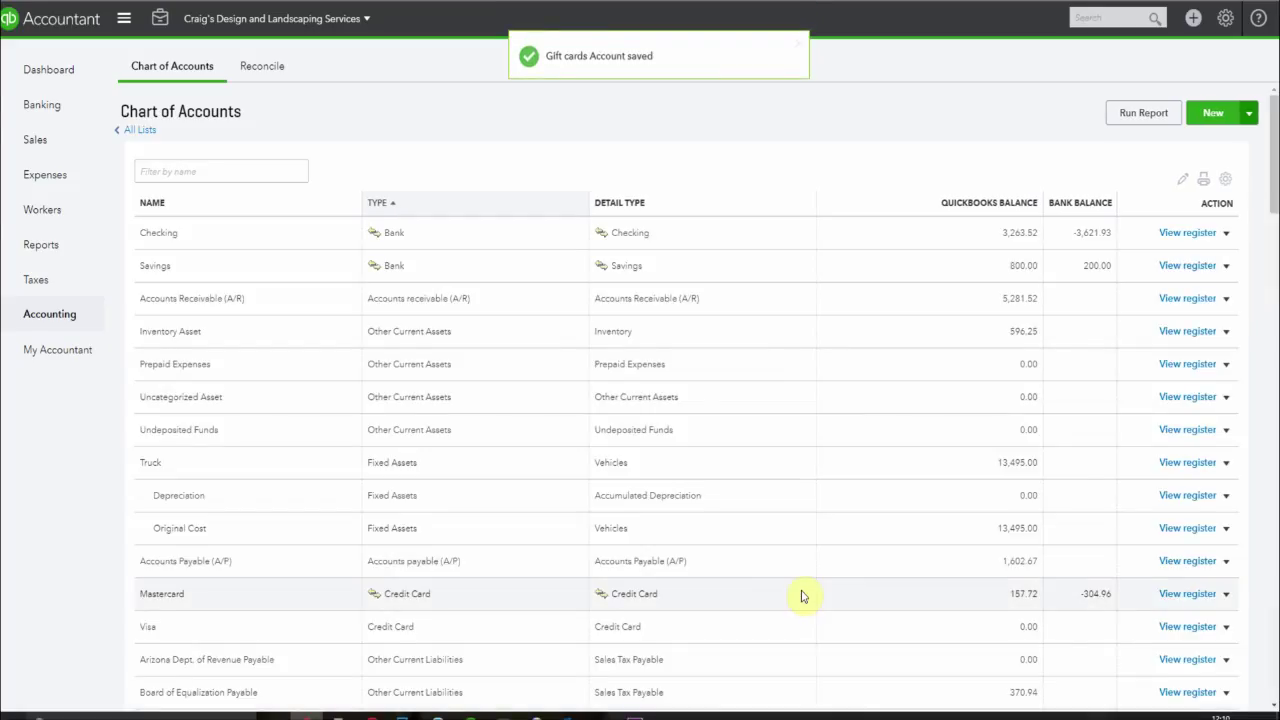
# - Start a new service item named 'Gift card' with a sales price of 100
pyautogui.click(1226, 20)
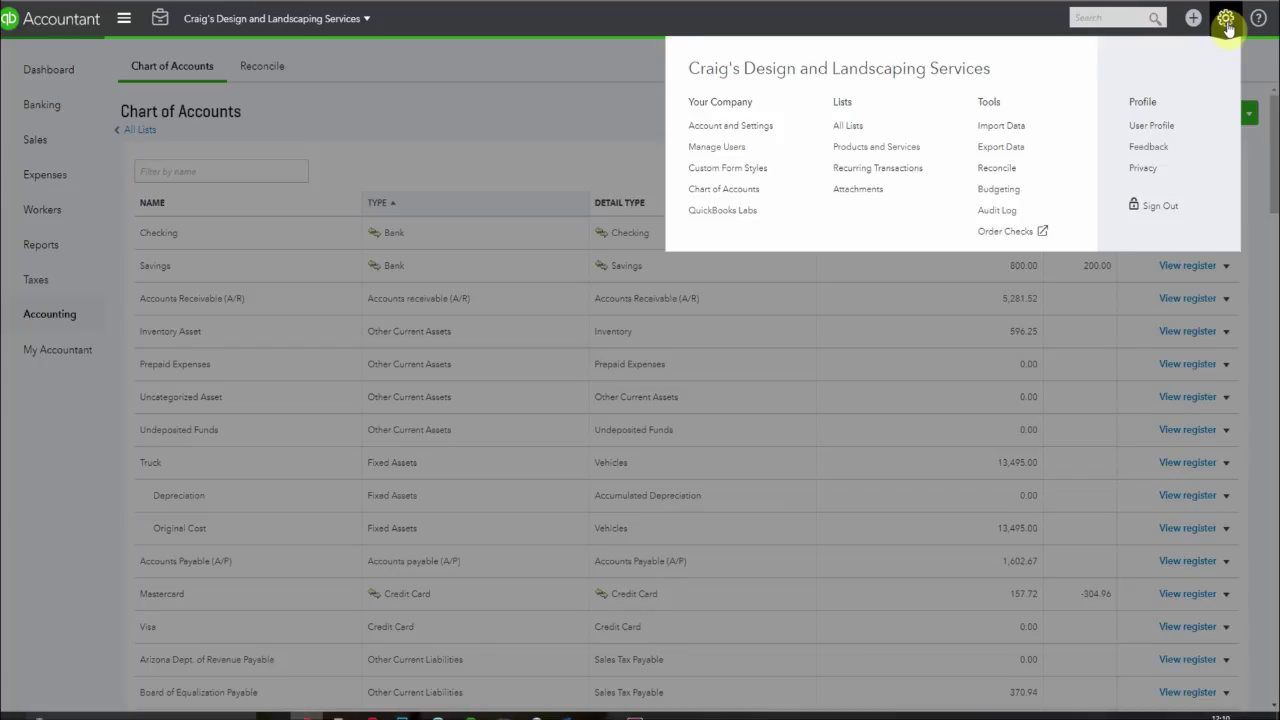
pyautogui.click(880, 149)
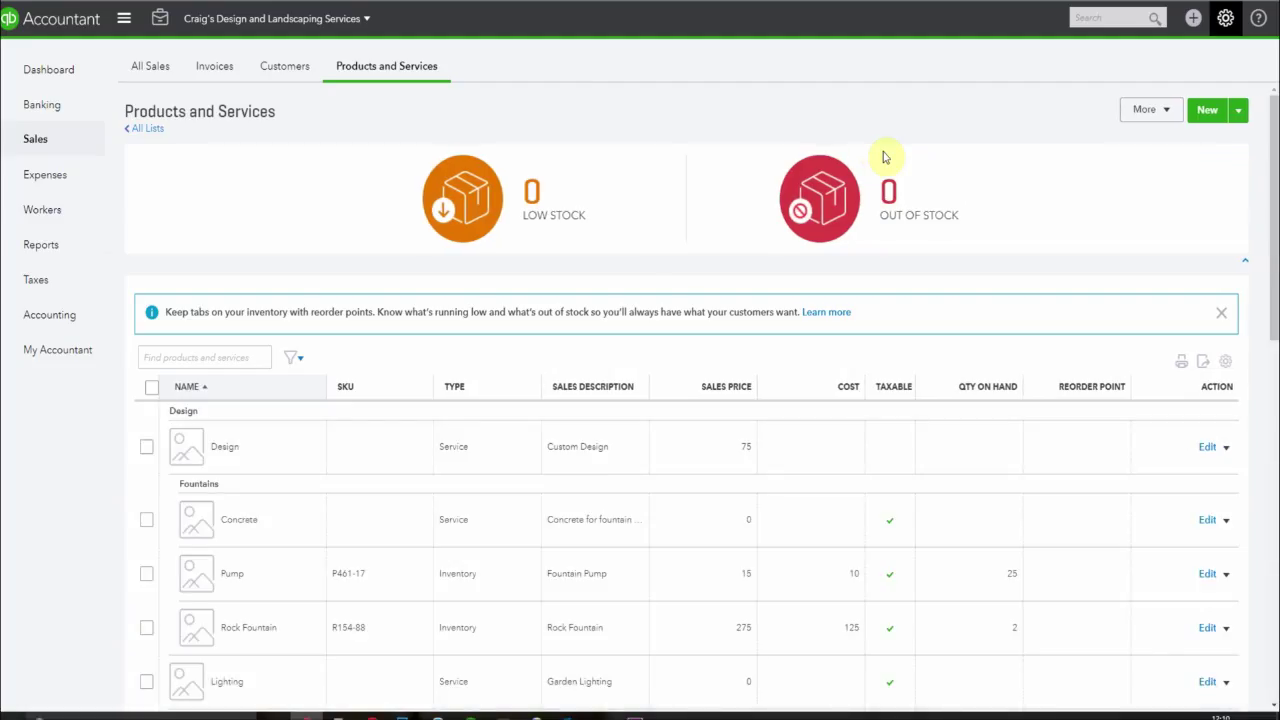
pyautogui.click(1209, 110)
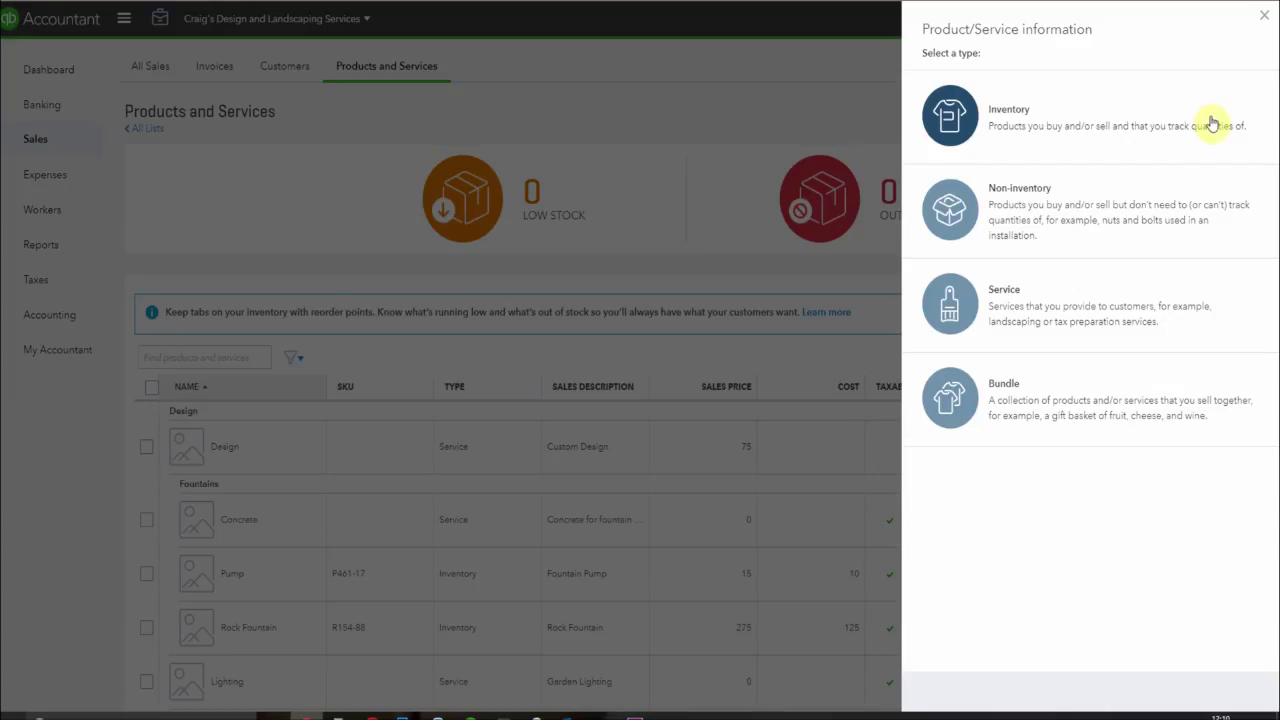
pyautogui.click(1100, 306)
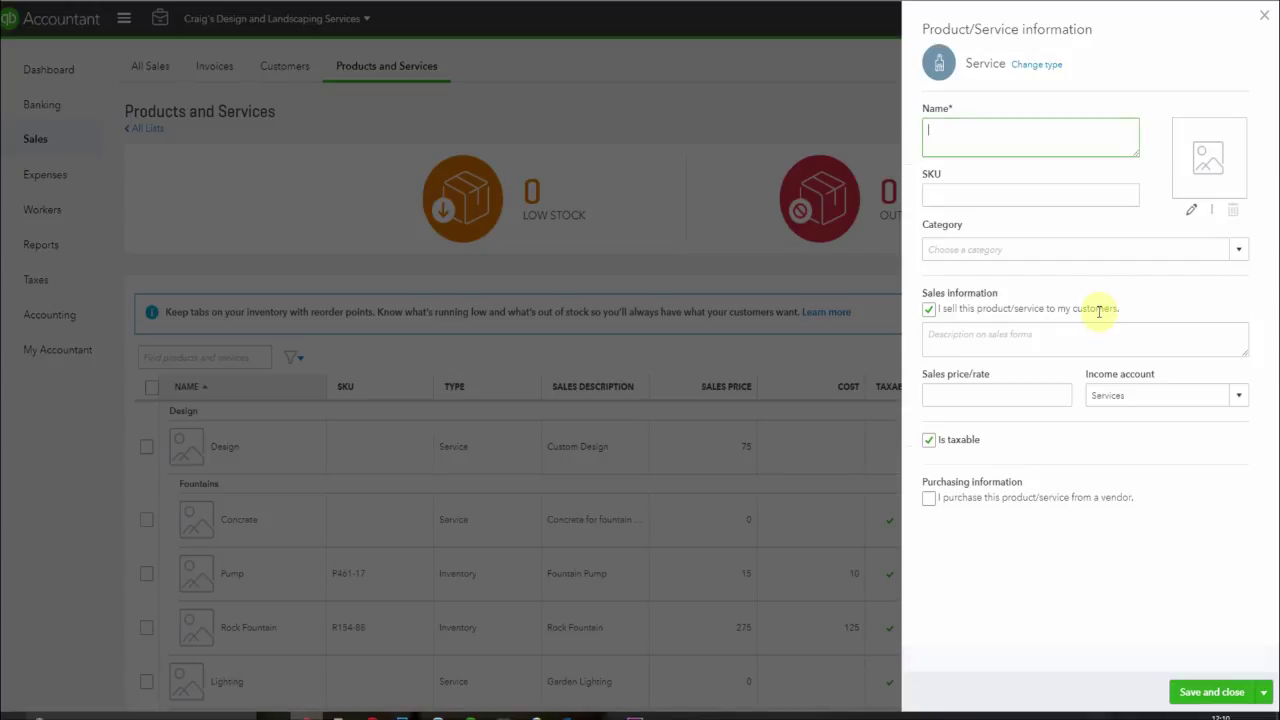
pyautogui.write('Gift card')
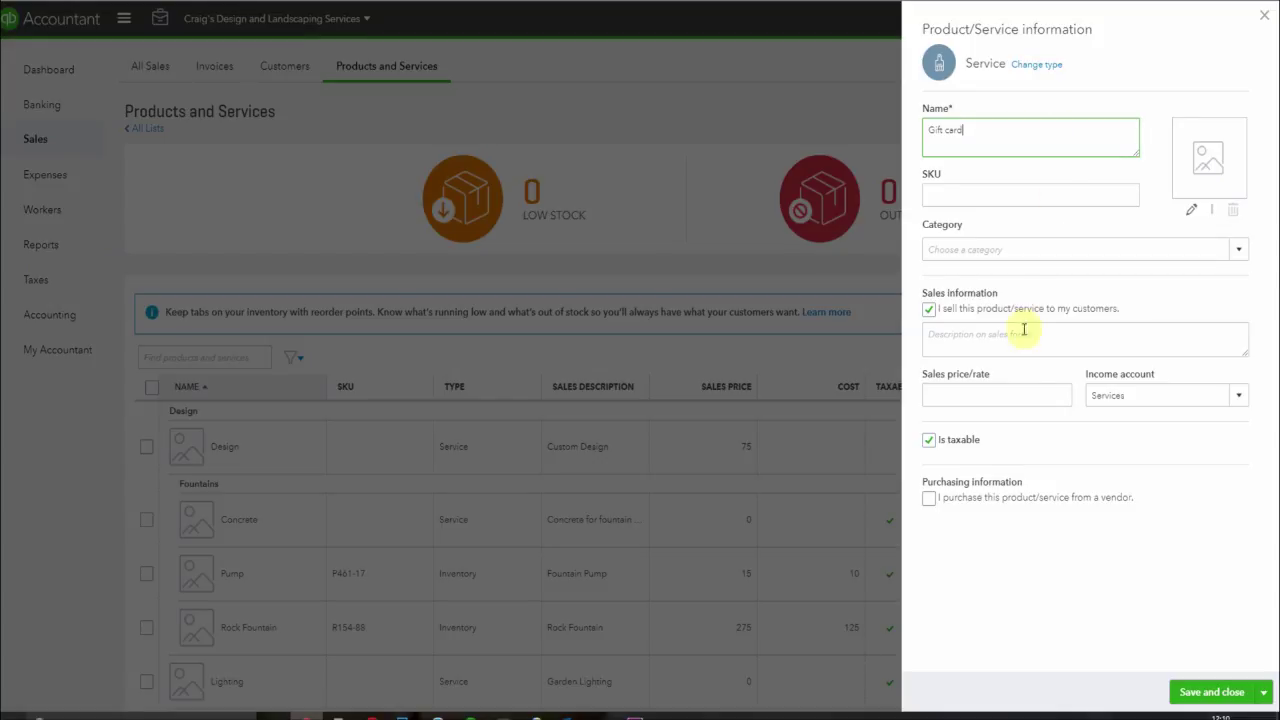
pyautogui.click(1040, 397)
pyautogui.write('100')
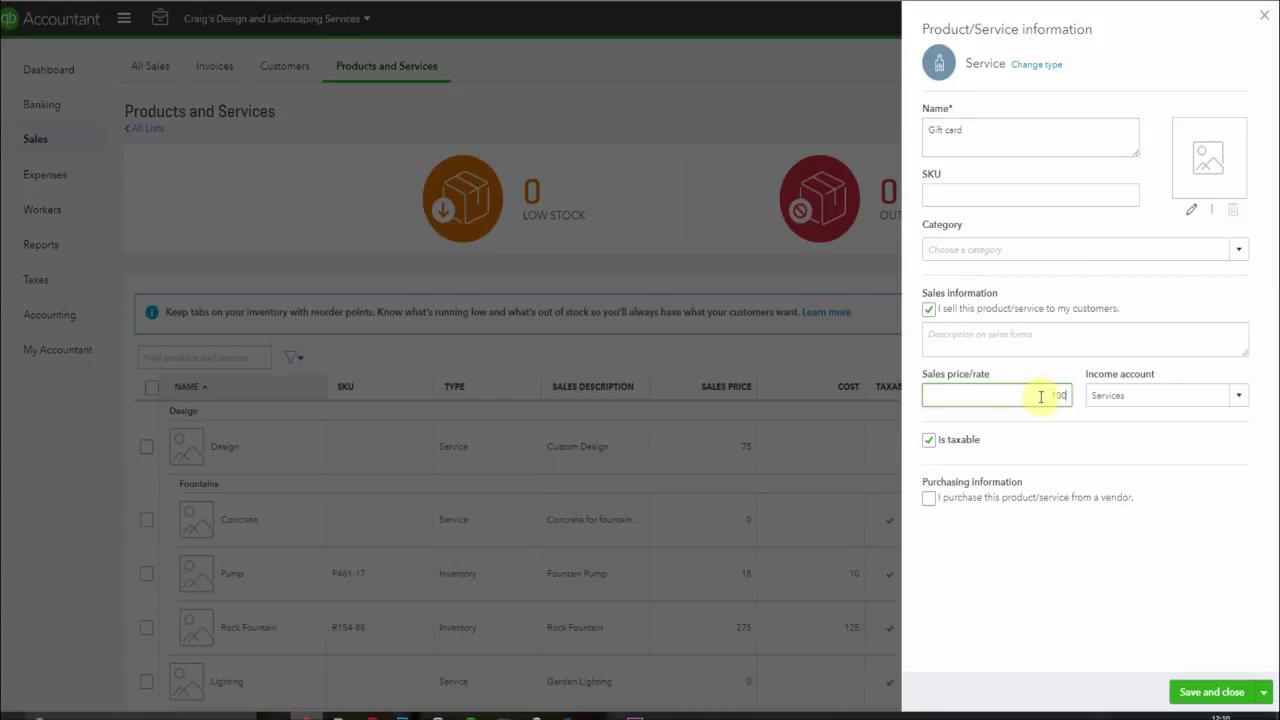
pyautogui.press('Tab')
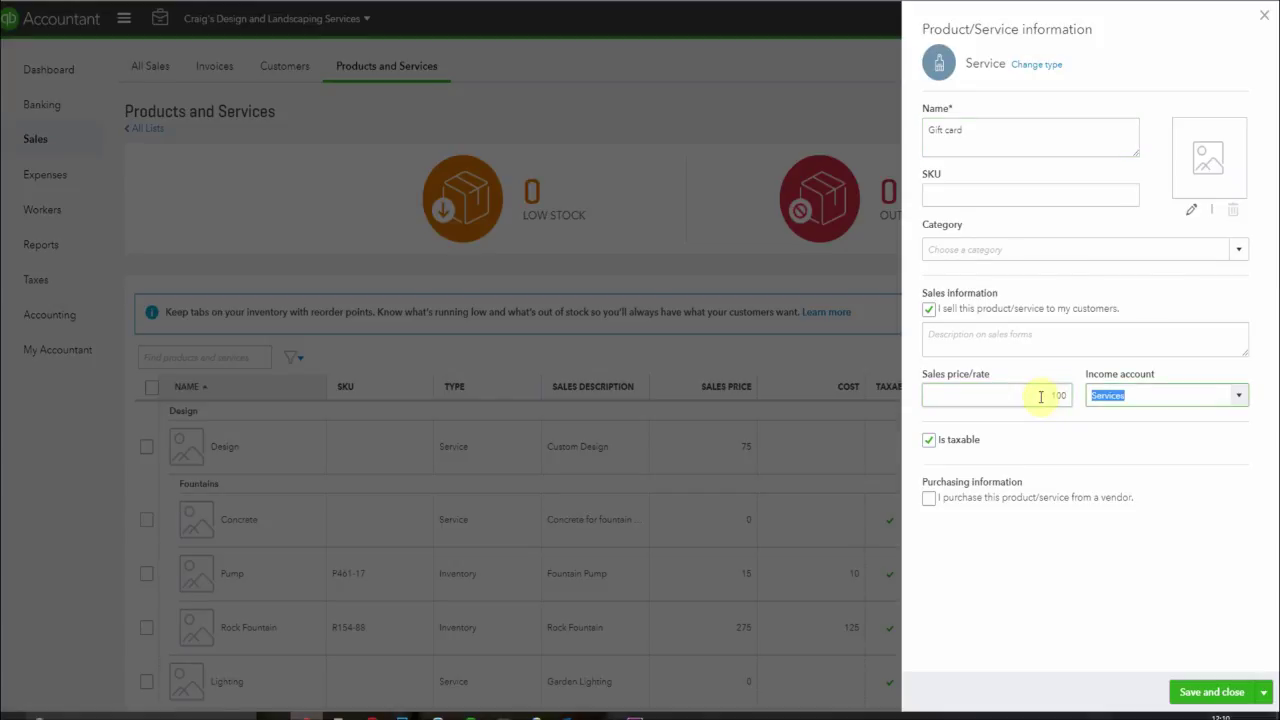
# - Make the Gift card service non-taxable, post it to the Gift cards account, and save
pyautogui.click(928, 442)
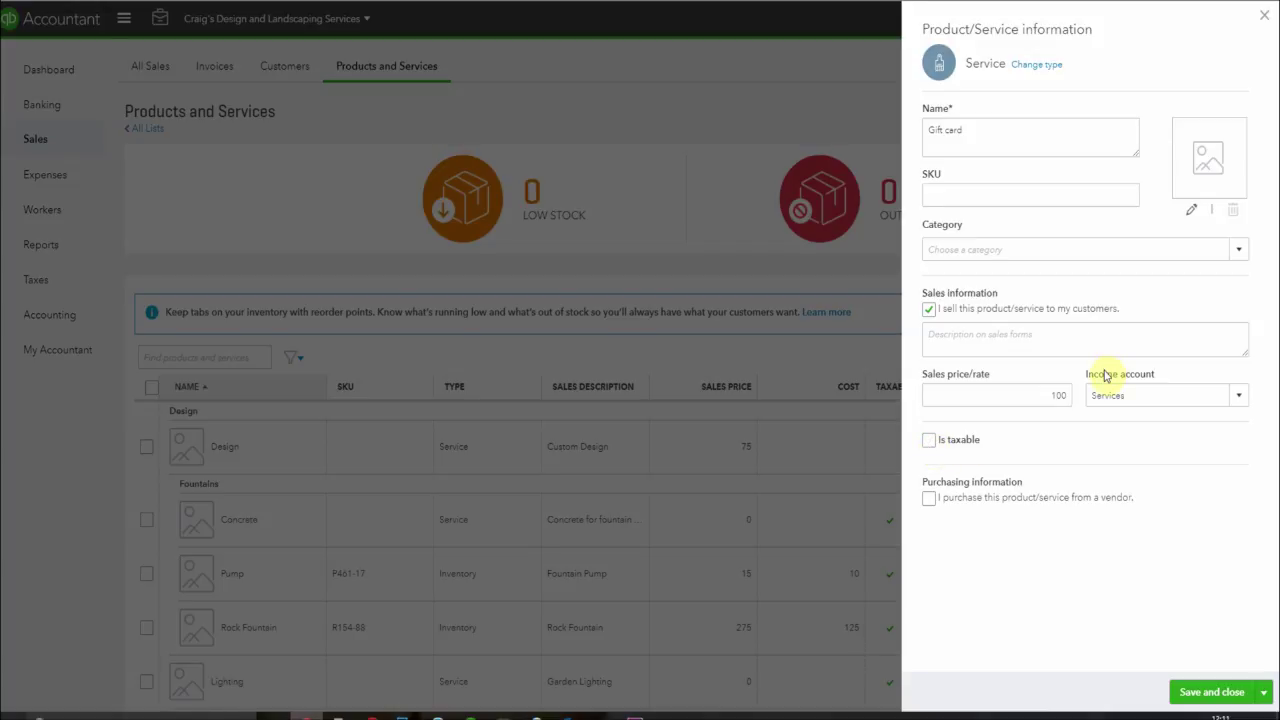
pyautogui.click(1236, 398)
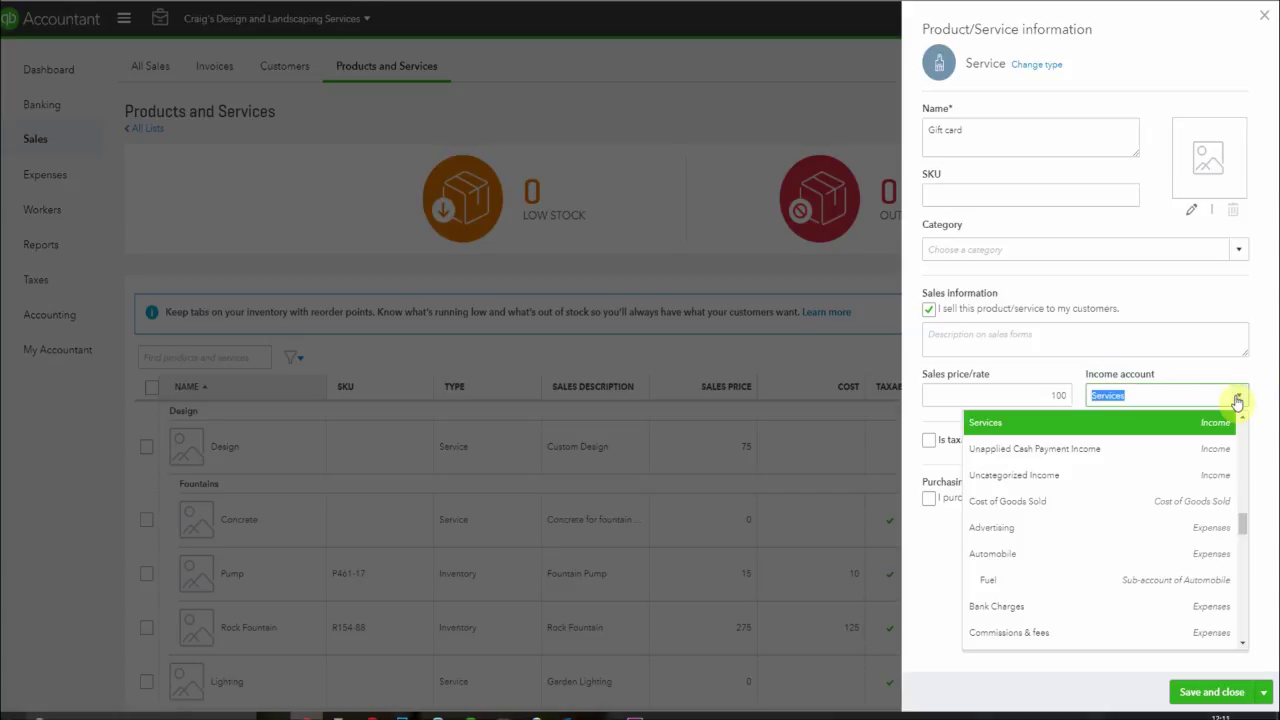
pyautogui.write('Gift cards')
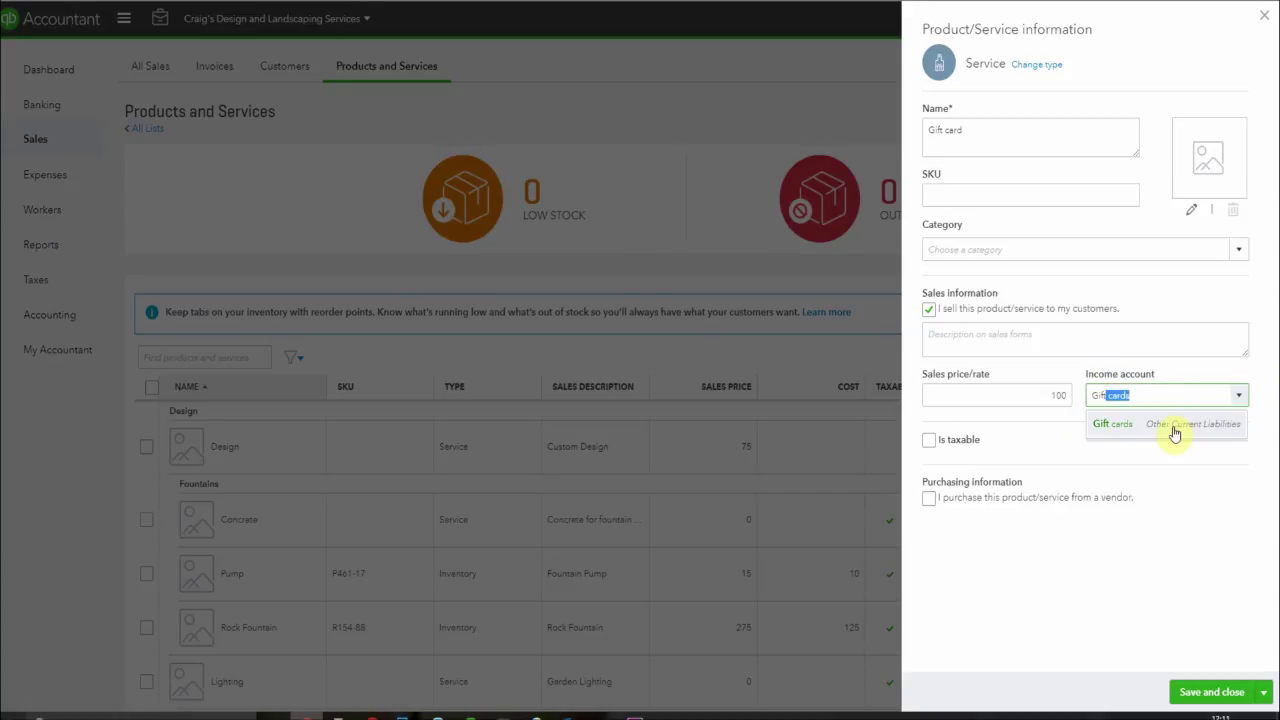
pyautogui.click(1175, 428)
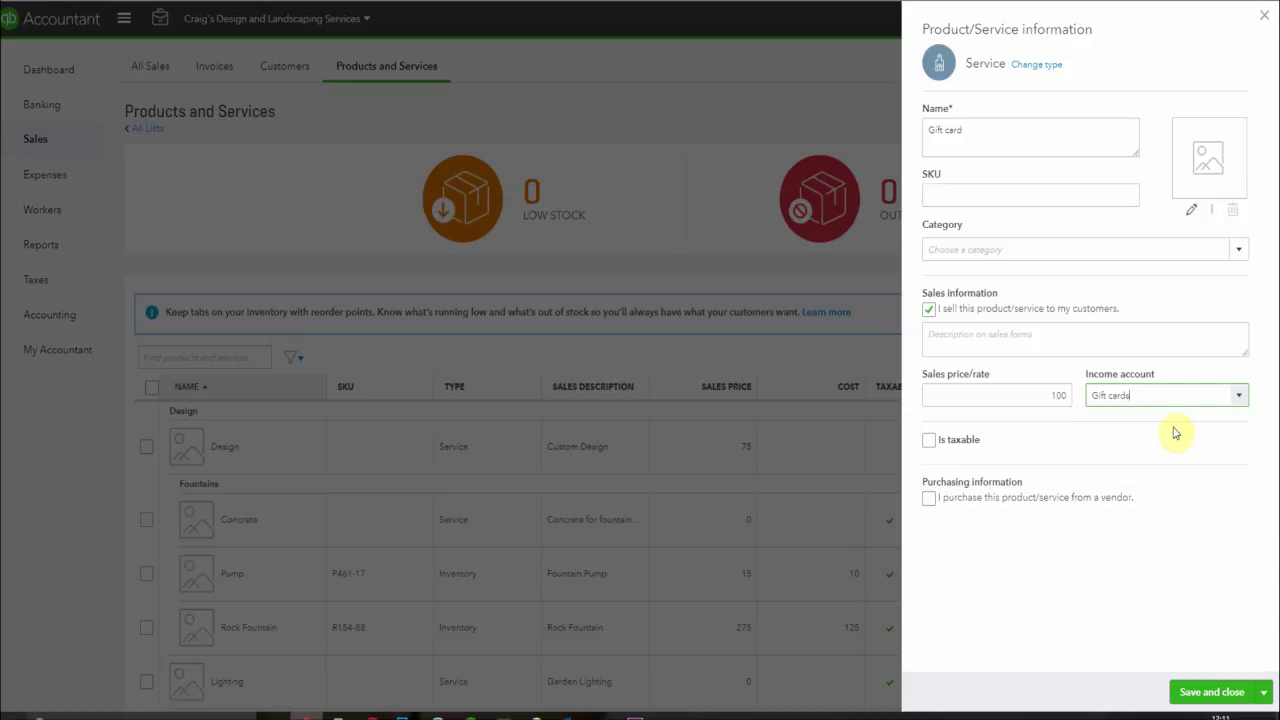
pyautogui.click(1210, 692)
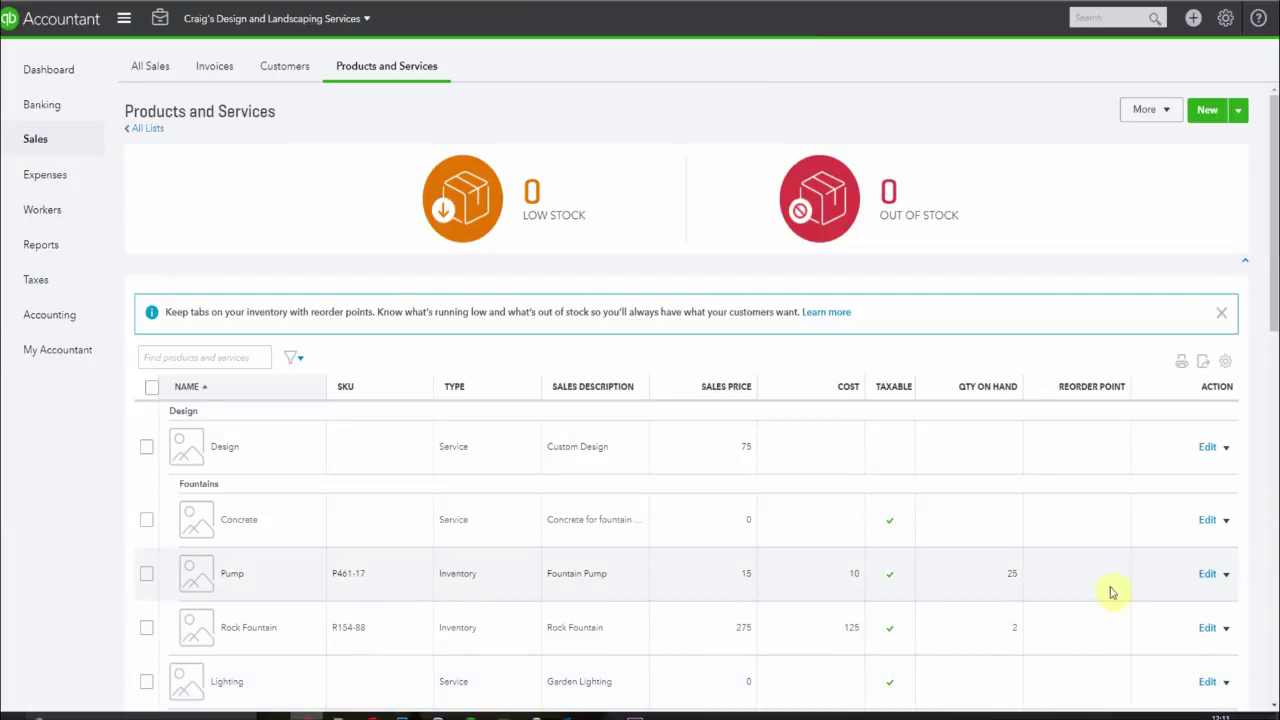
pyautogui.click(1195, 20)
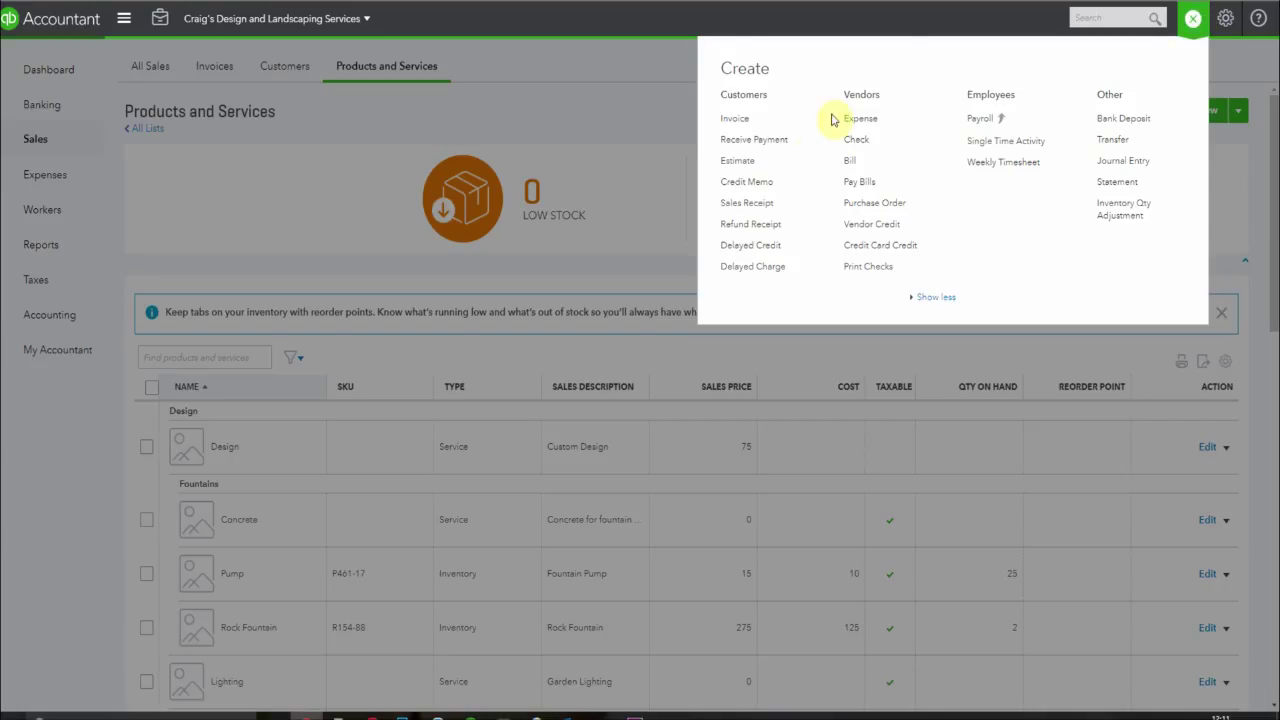
# - Save a sales receipt for the gift card customer selling 2 Gift cards at 100, $200.00 total
pyautogui.click(768, 204)
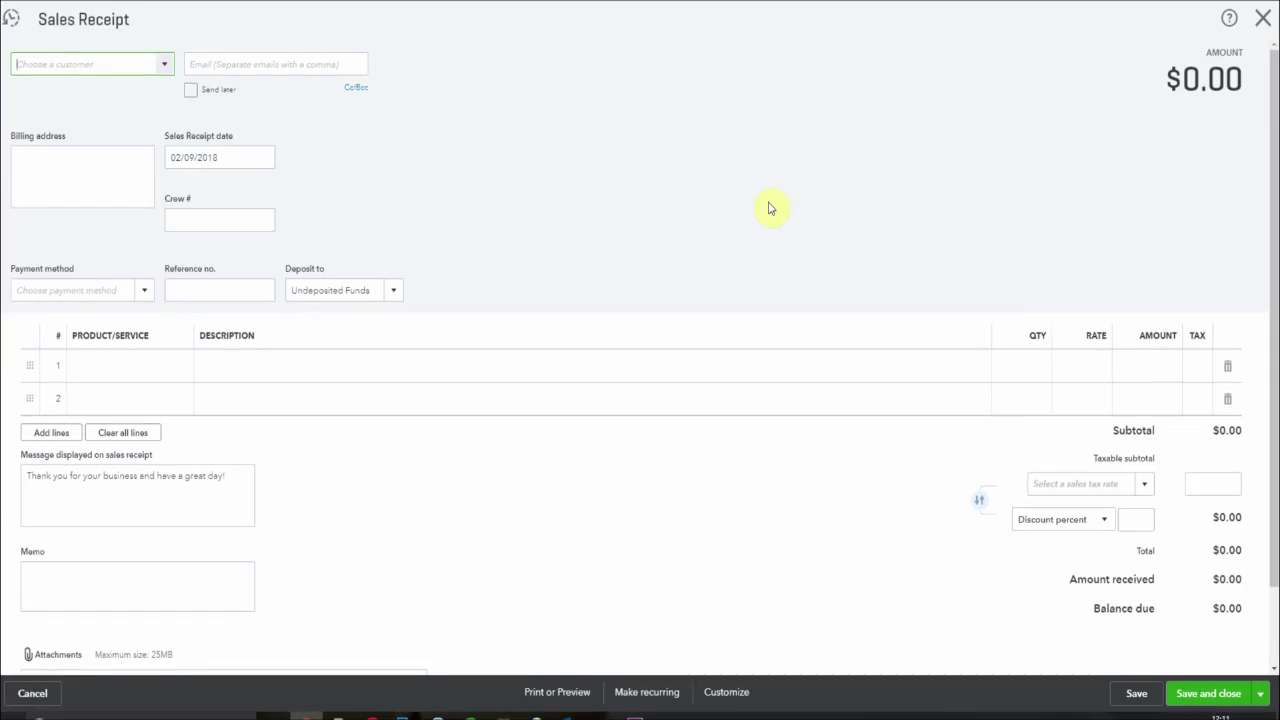
pyautogui.write('gift')
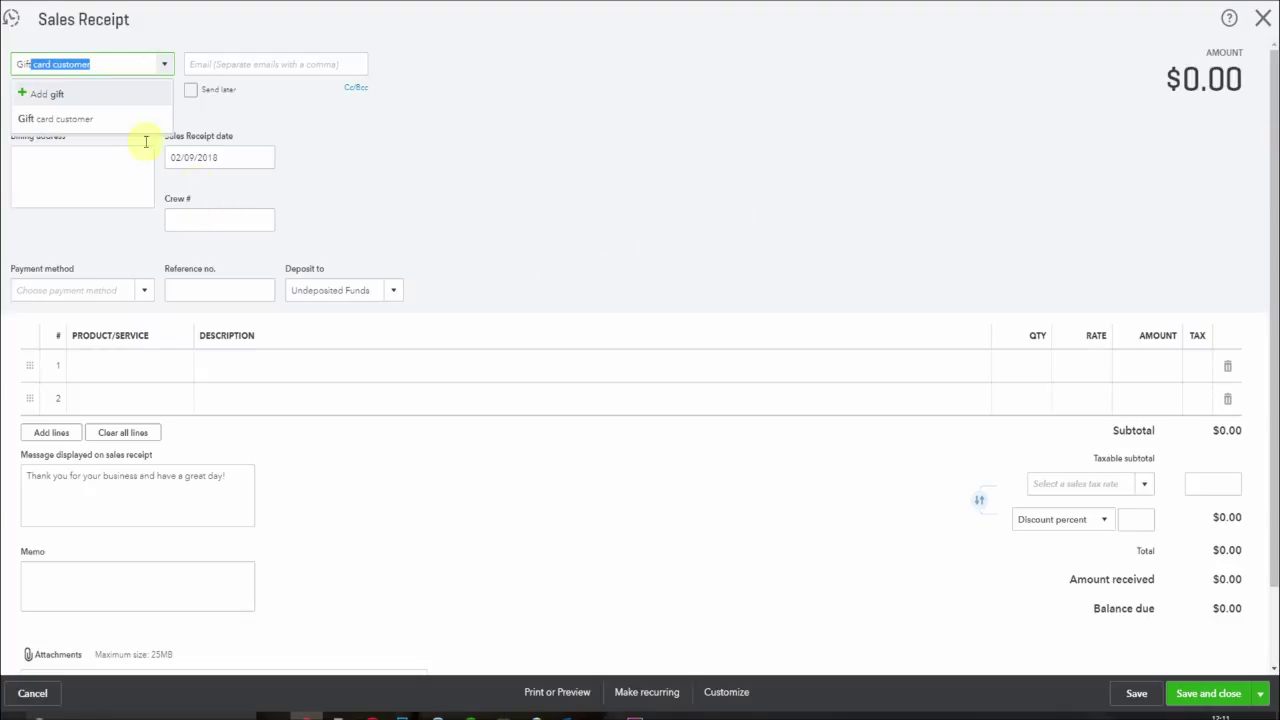
pyautogui.click(110, 123)
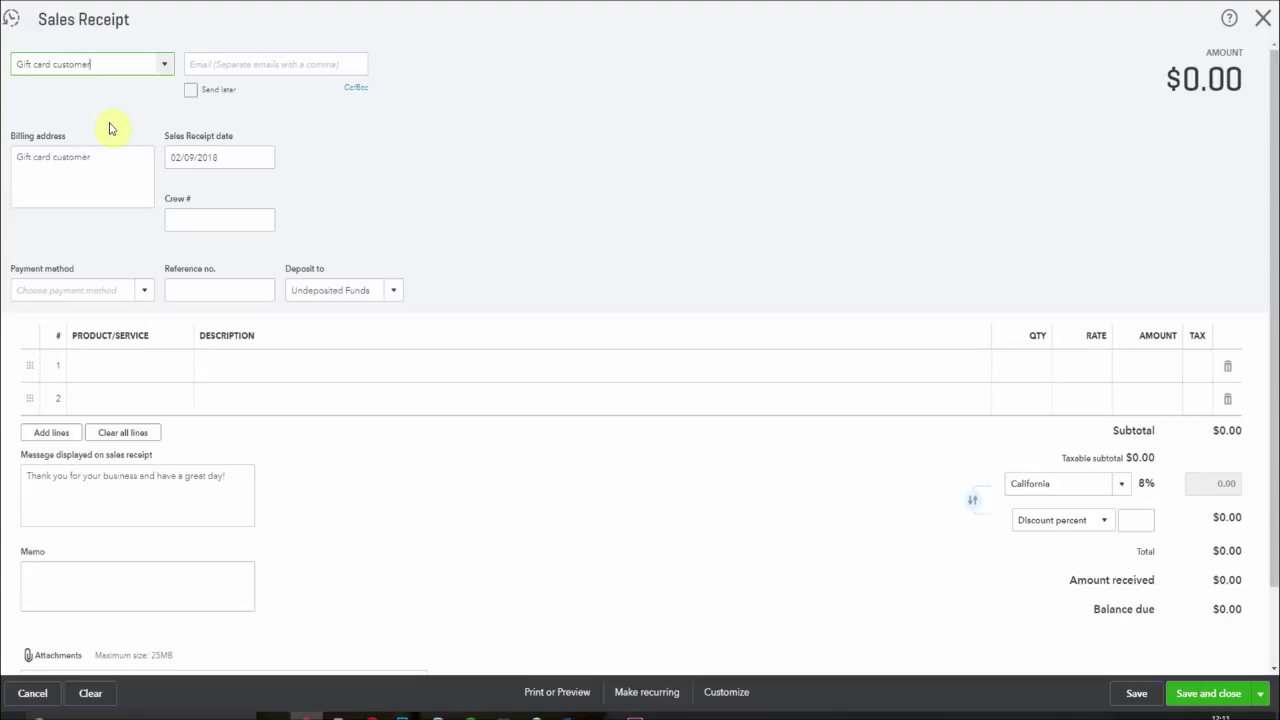
pyautogui.click(117, 365)
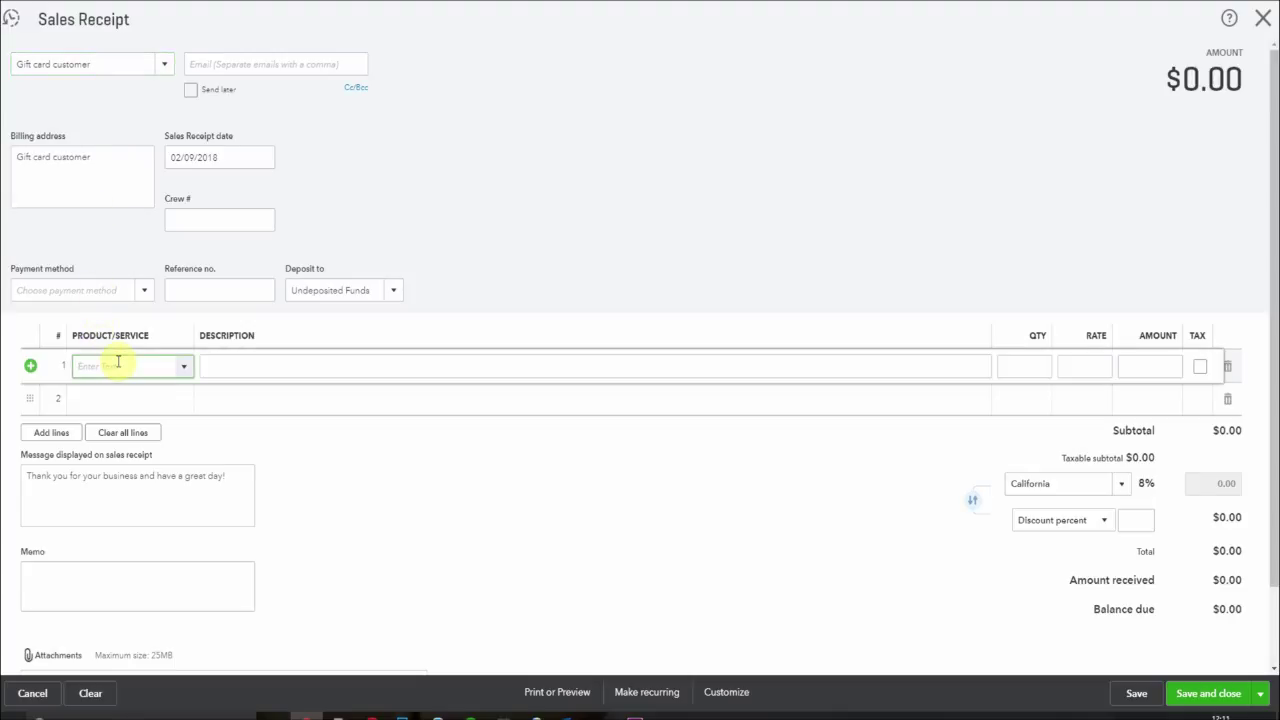
pyautogui.write('gift')
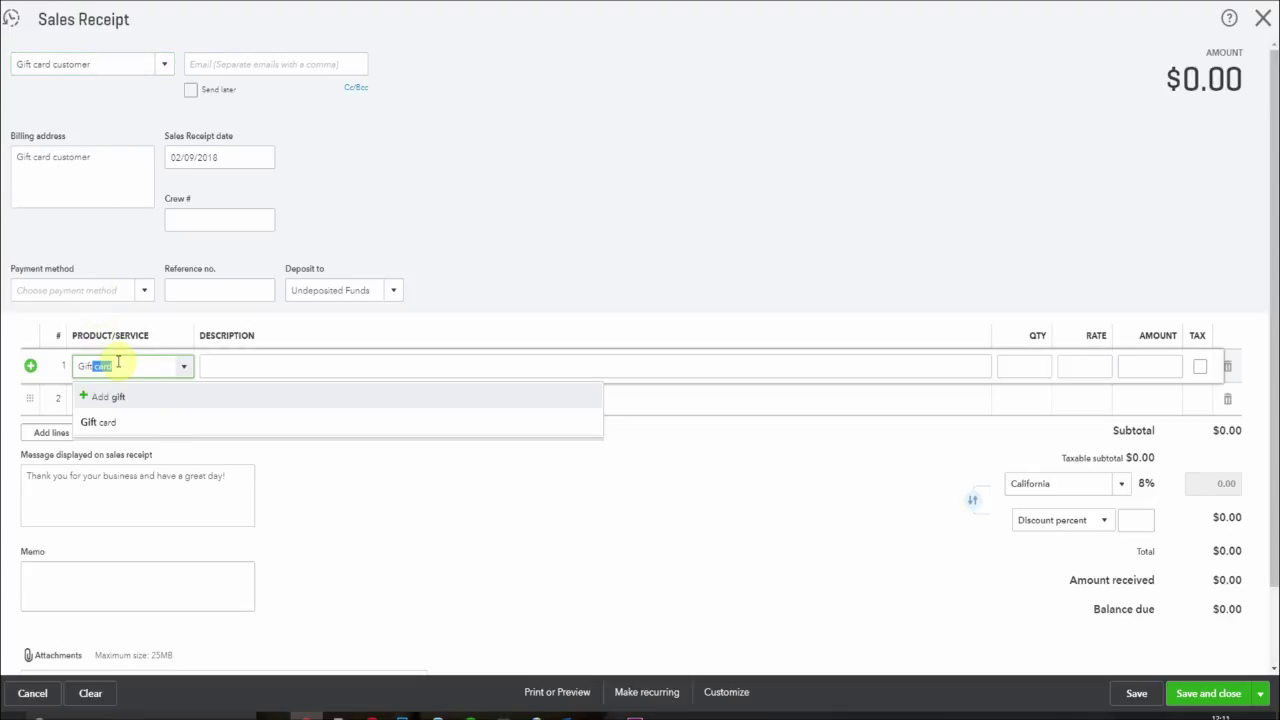
pyautogui.click(162, 424)
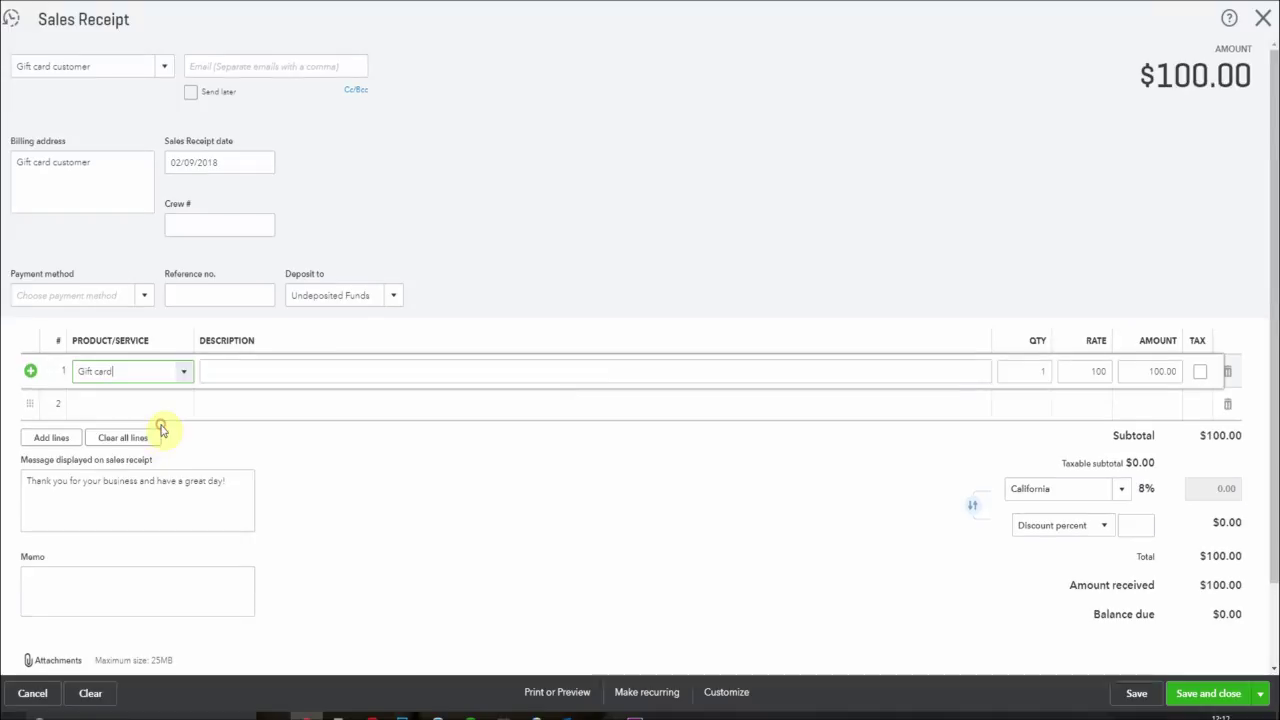
pyautogui.click(1038, 370)
pyautogui.write('2')
pyautogui.press('Tab')
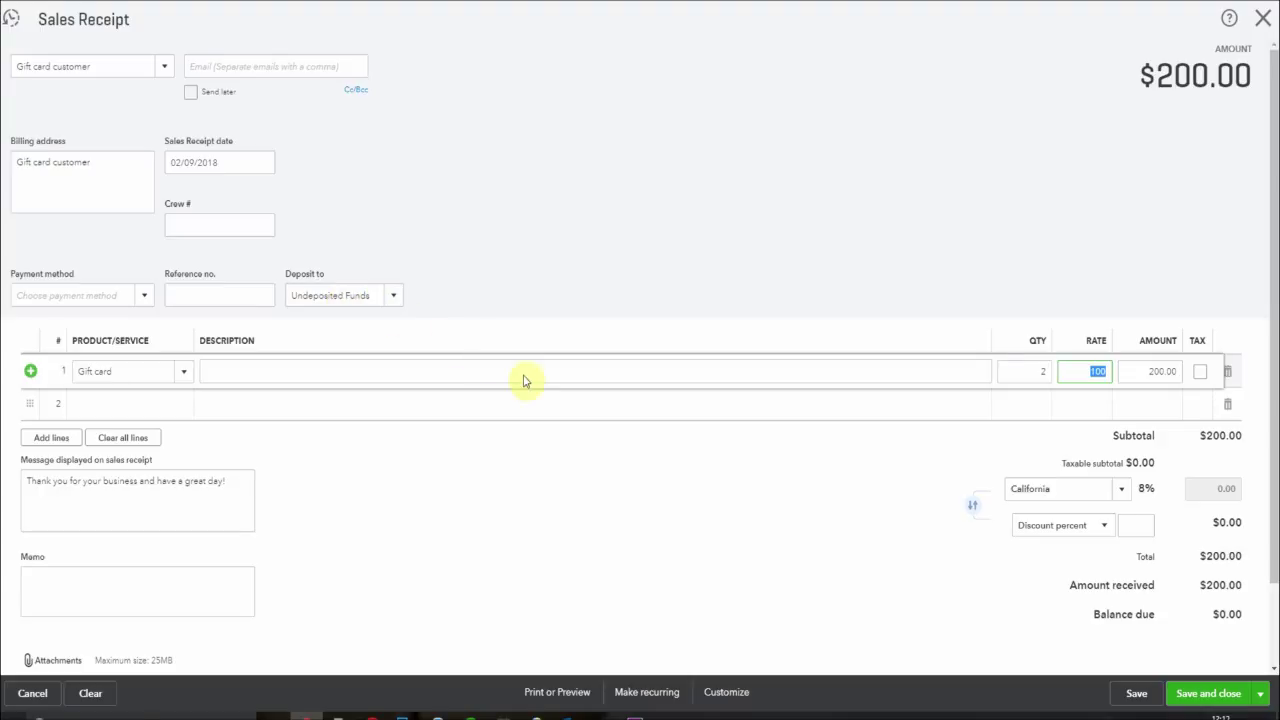
pyautogui.click(1199, 703)
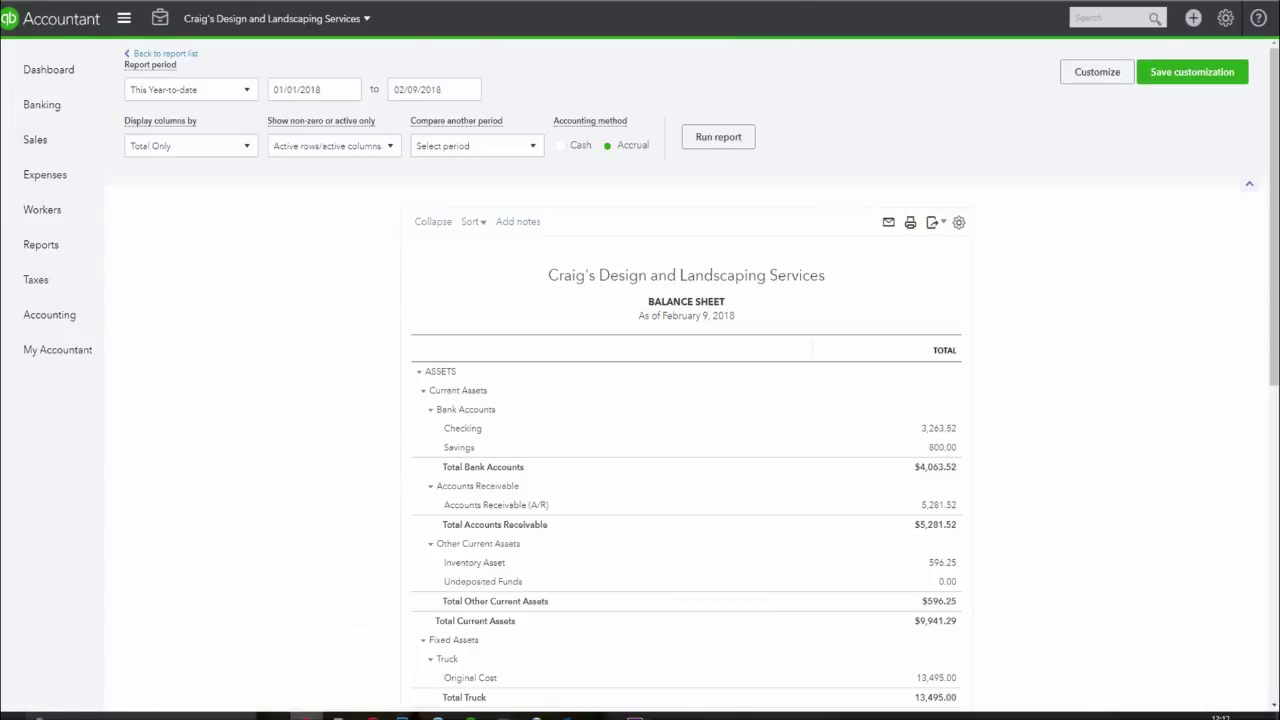
# - Scroll the Balance Sheet to check 200.00 under Undeposited Funds and Gift cards
pyautogui.scroll(-2, 1178, 364)
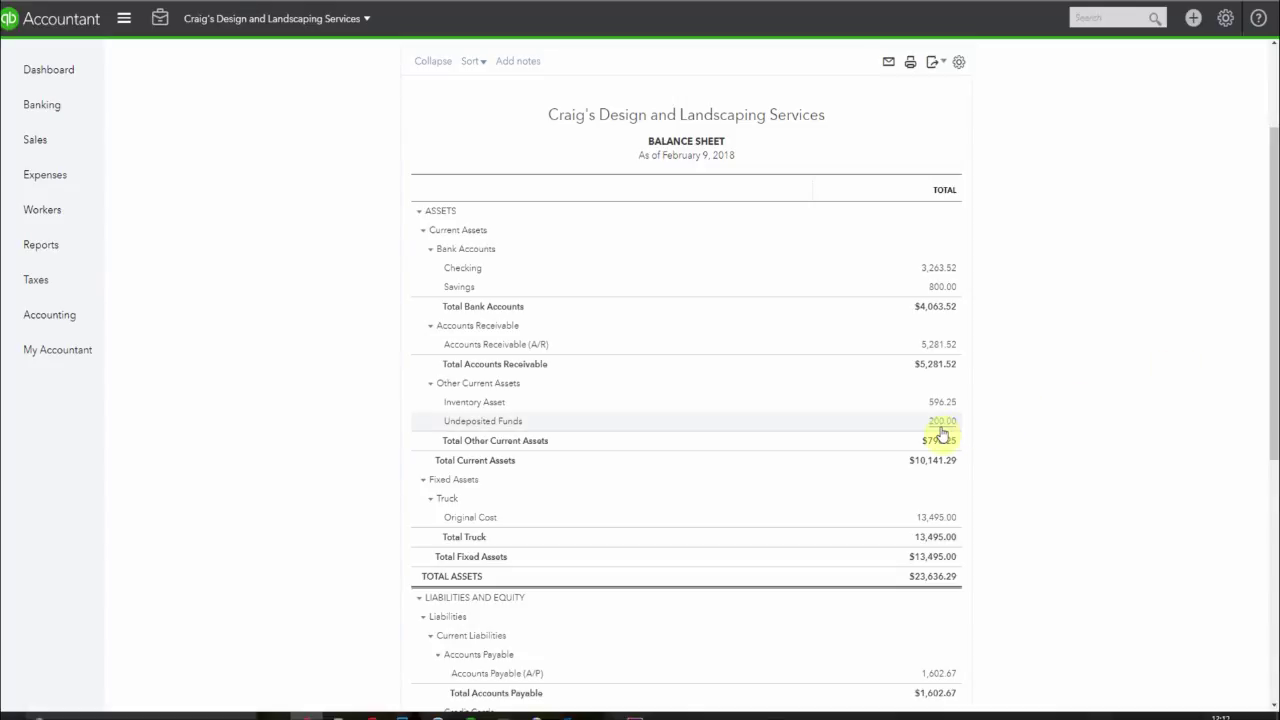
pyautogui.scroll(-5, 1118, 340)
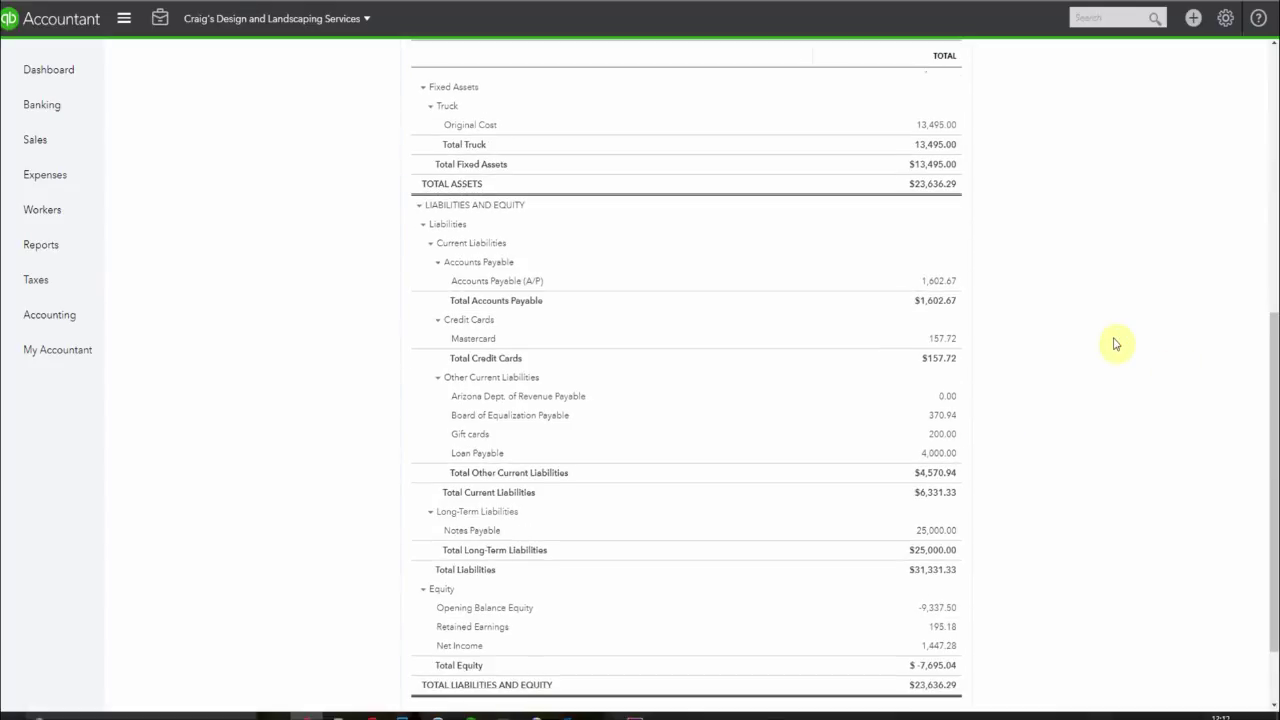
pyautogui.scroll(-1, 1118, 342)
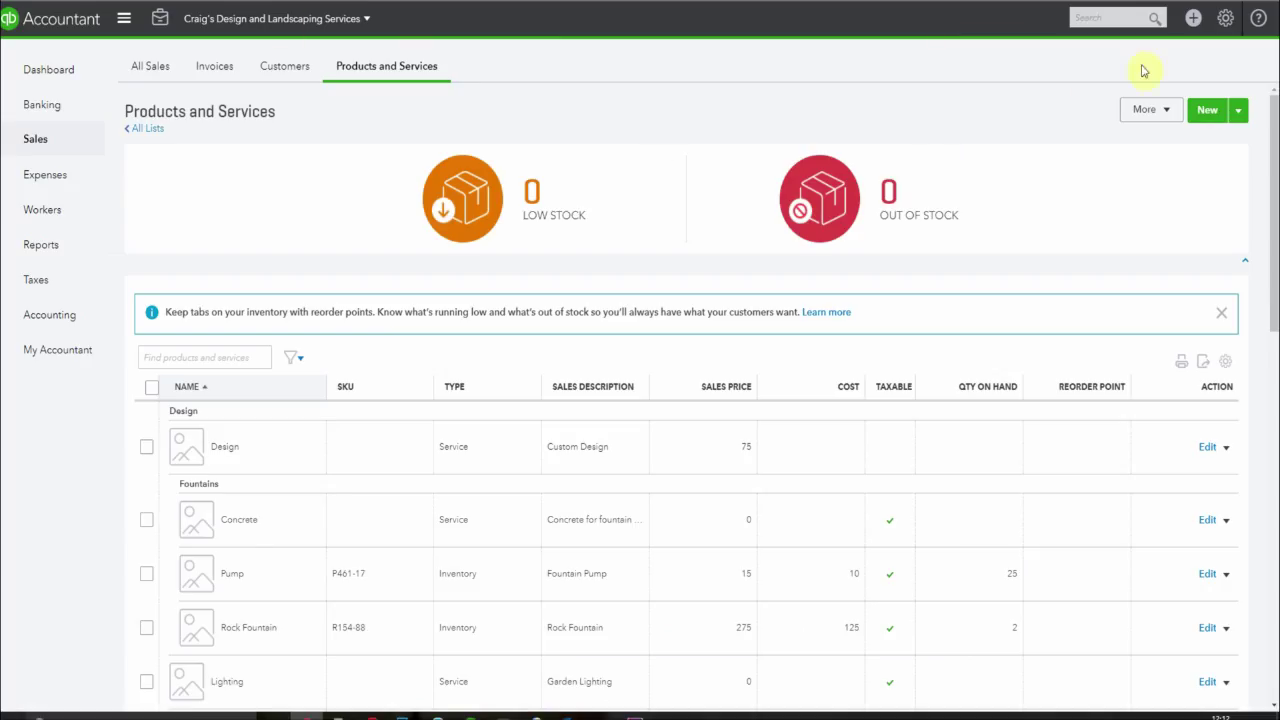
# - Start a new sales receipt and choose the customer
pyautogui.click(1194, 20)
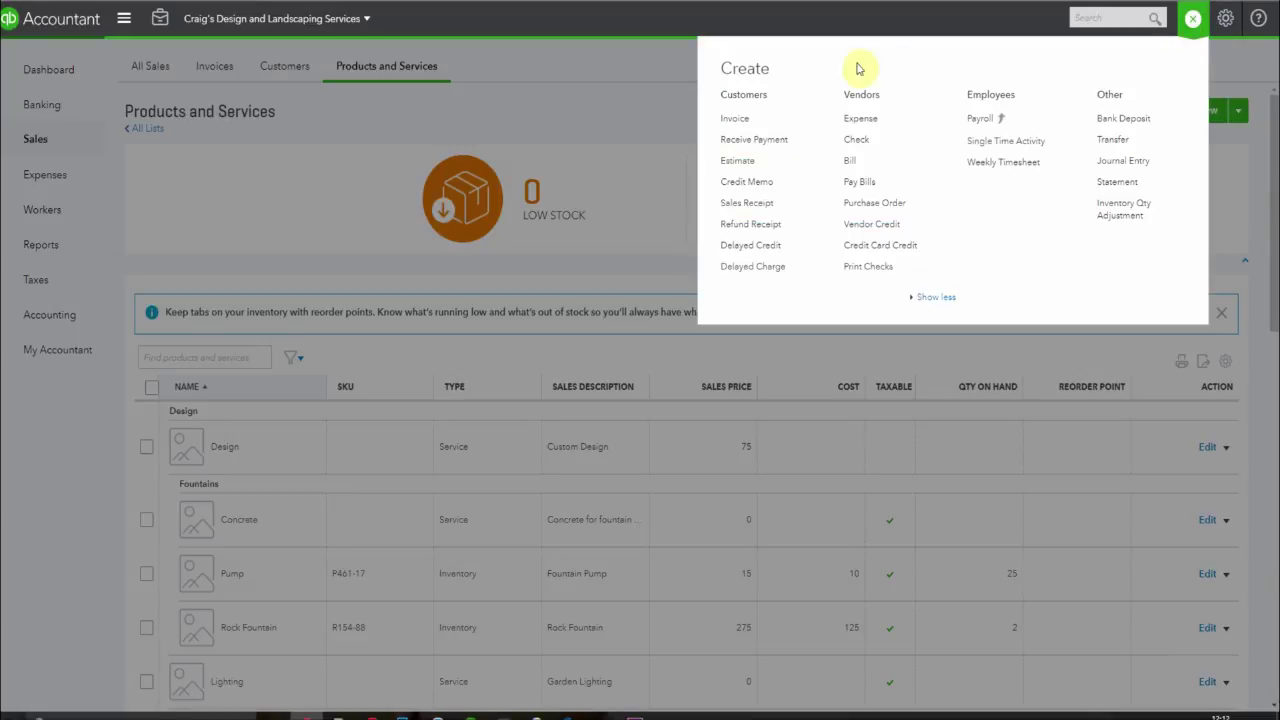
pyautogui.click(750, 204)
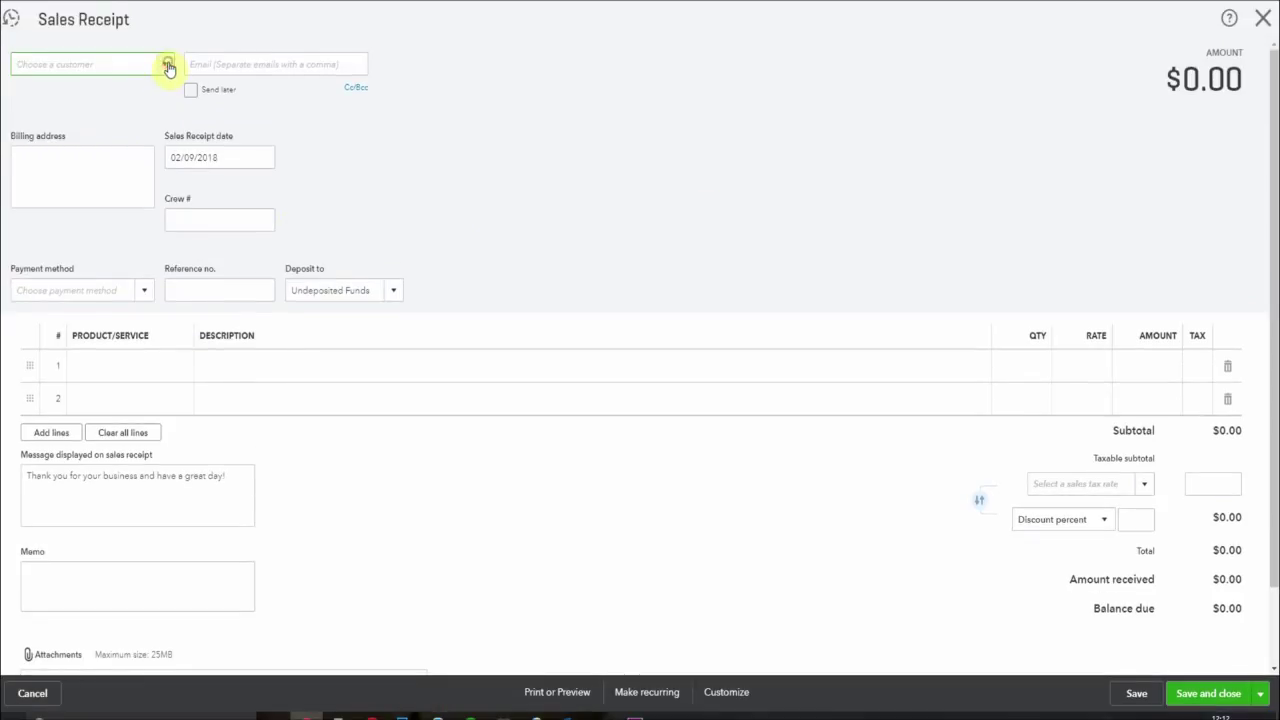
pyautogui.click(168, 66)
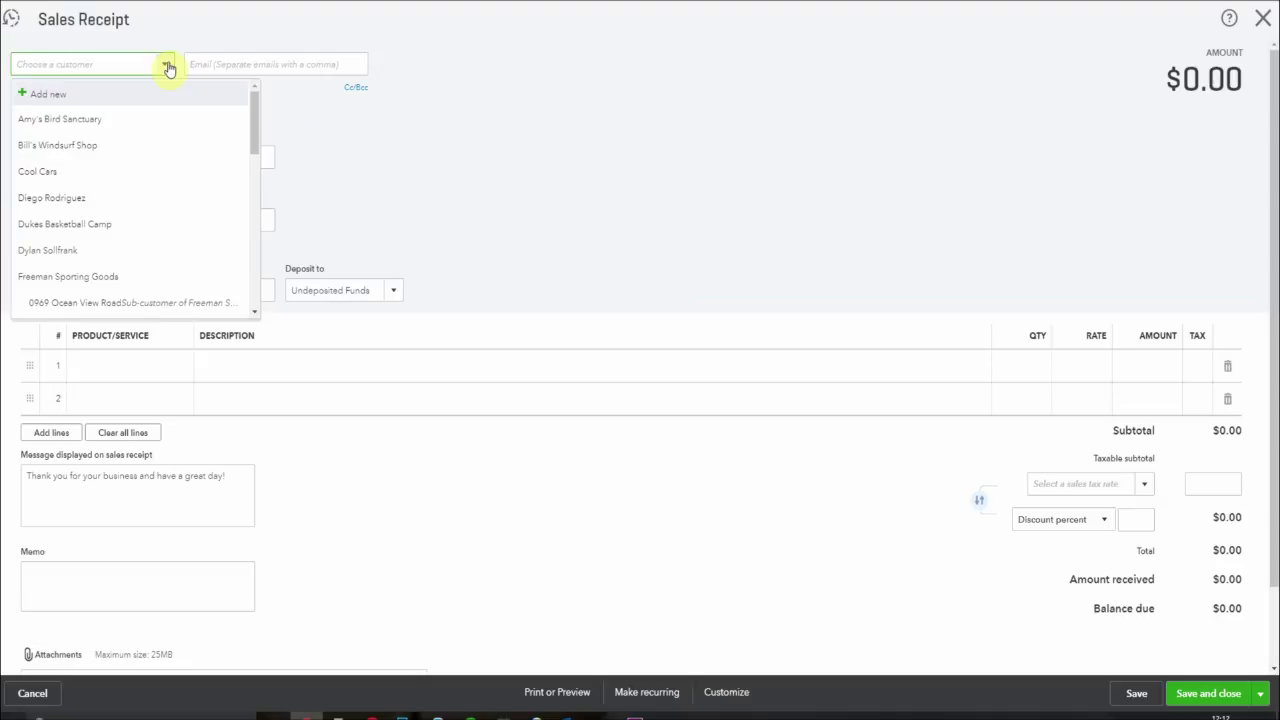
pyautogui.click(132, 198)
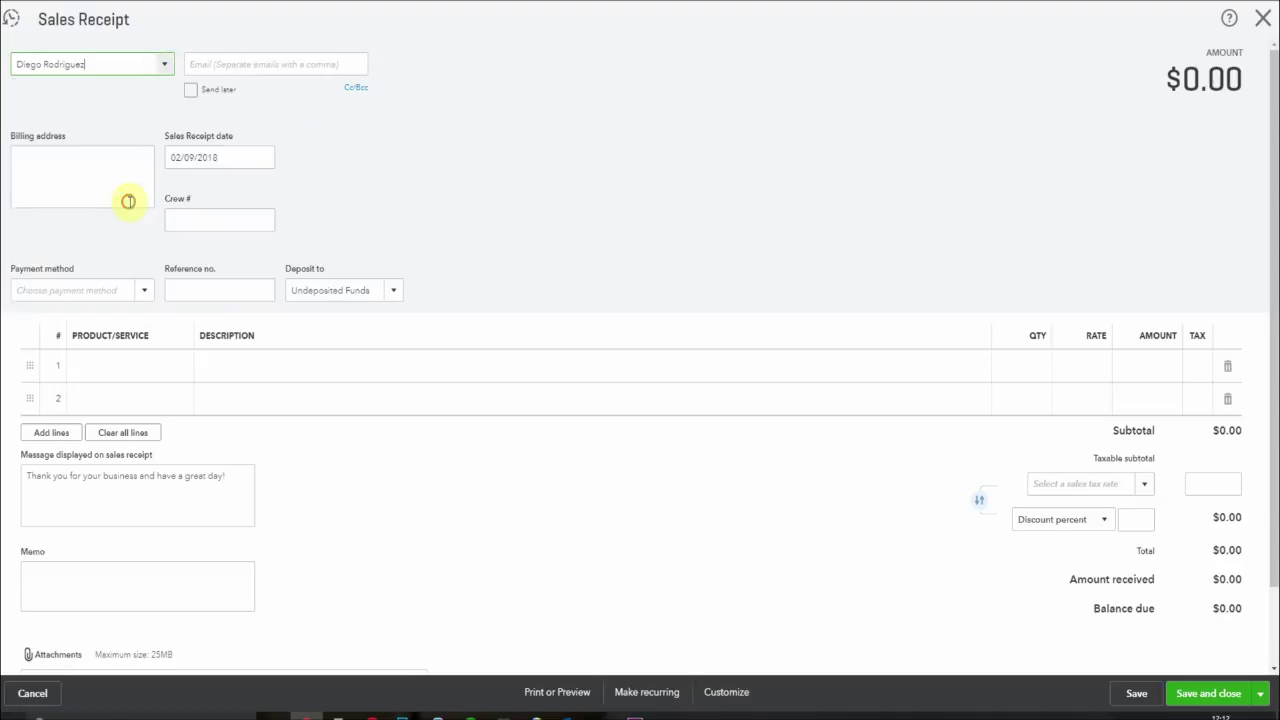
# - Add a Fountain Pump line at rate 250, making the total $250.00
pyautogui.click(158, 370)
pyautogui.click(186, 370)
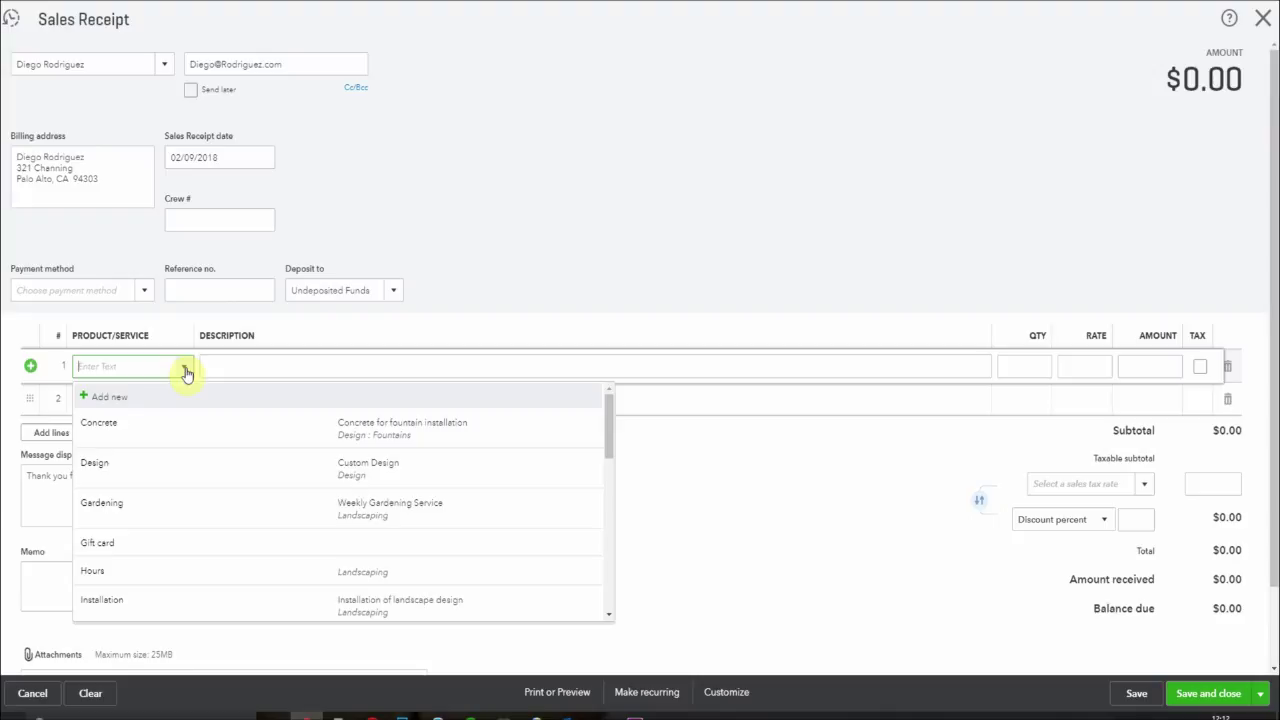
pyautogui.scroll(-3, 240, 513)
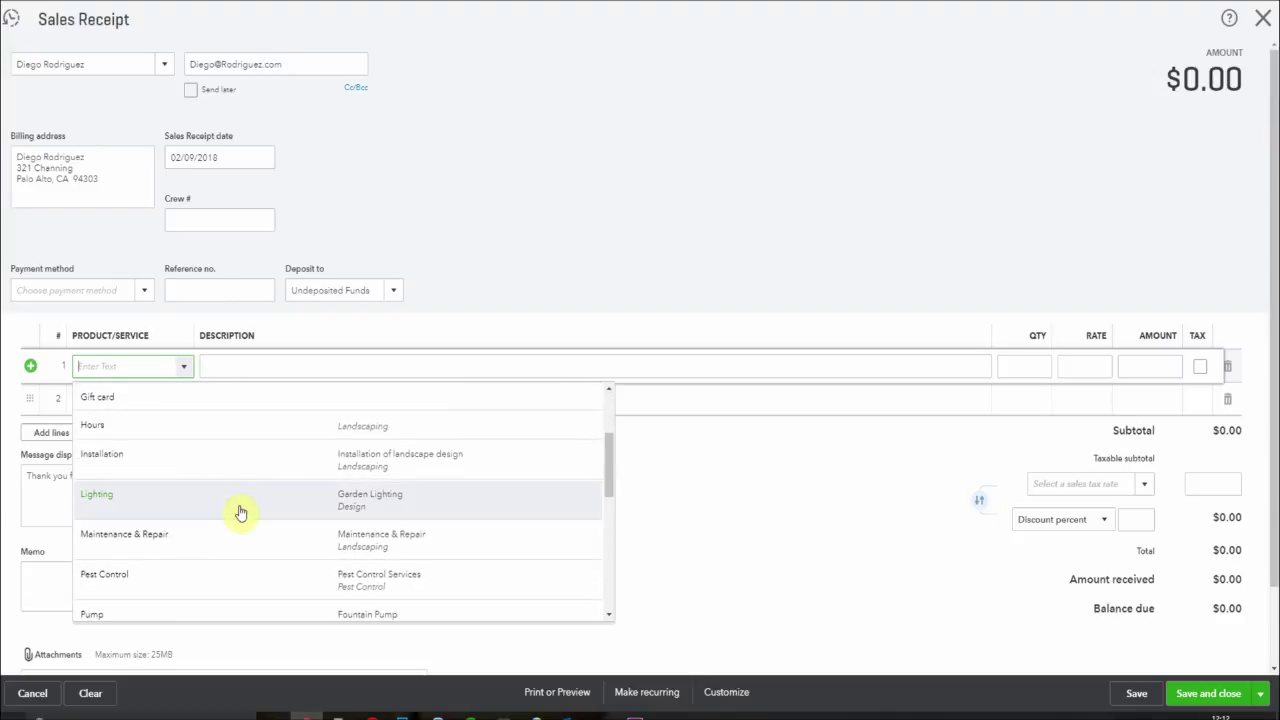
pyautogui.scroll(-3, 240, 513)
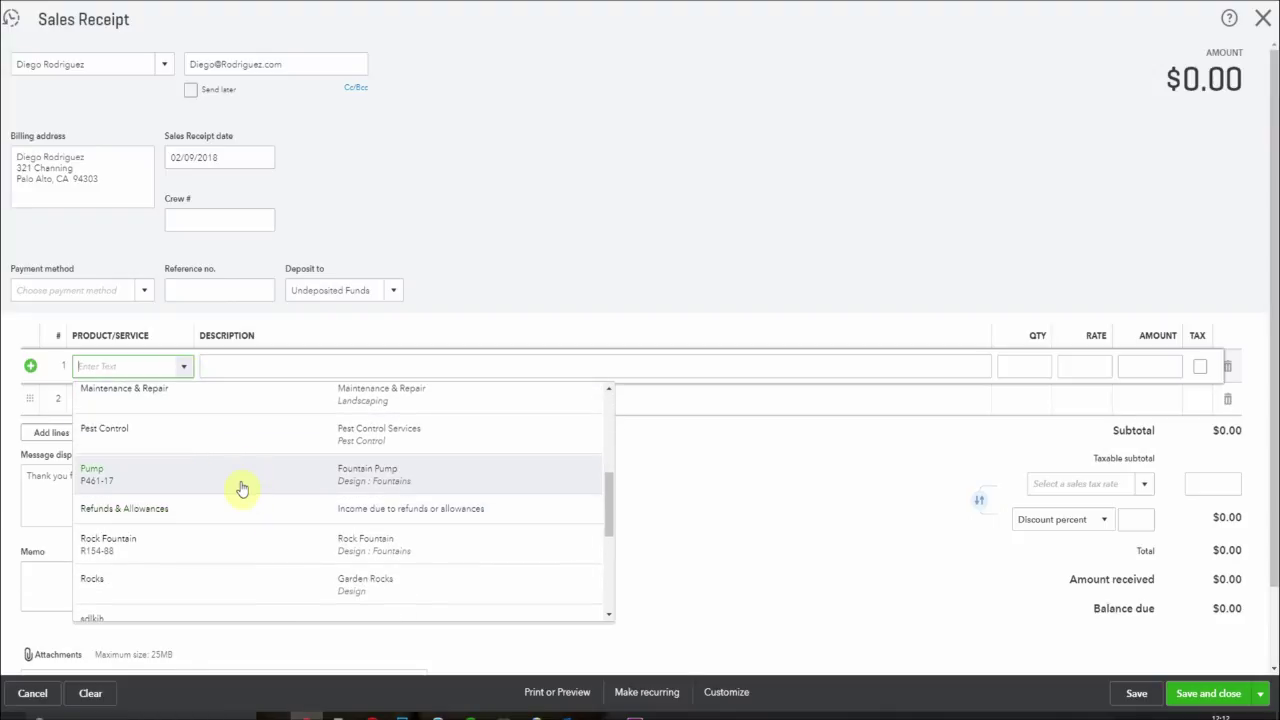
pyautogui.click(241, 486)
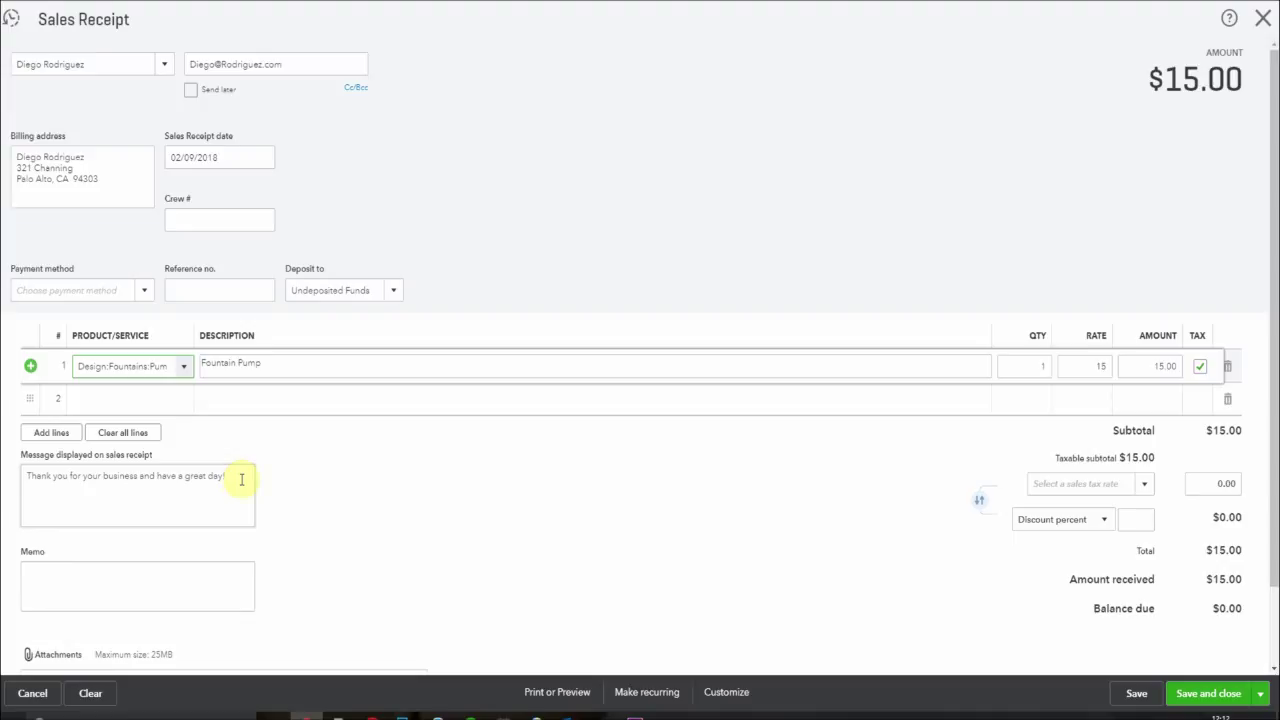
pyautogui.click(1102, 367)
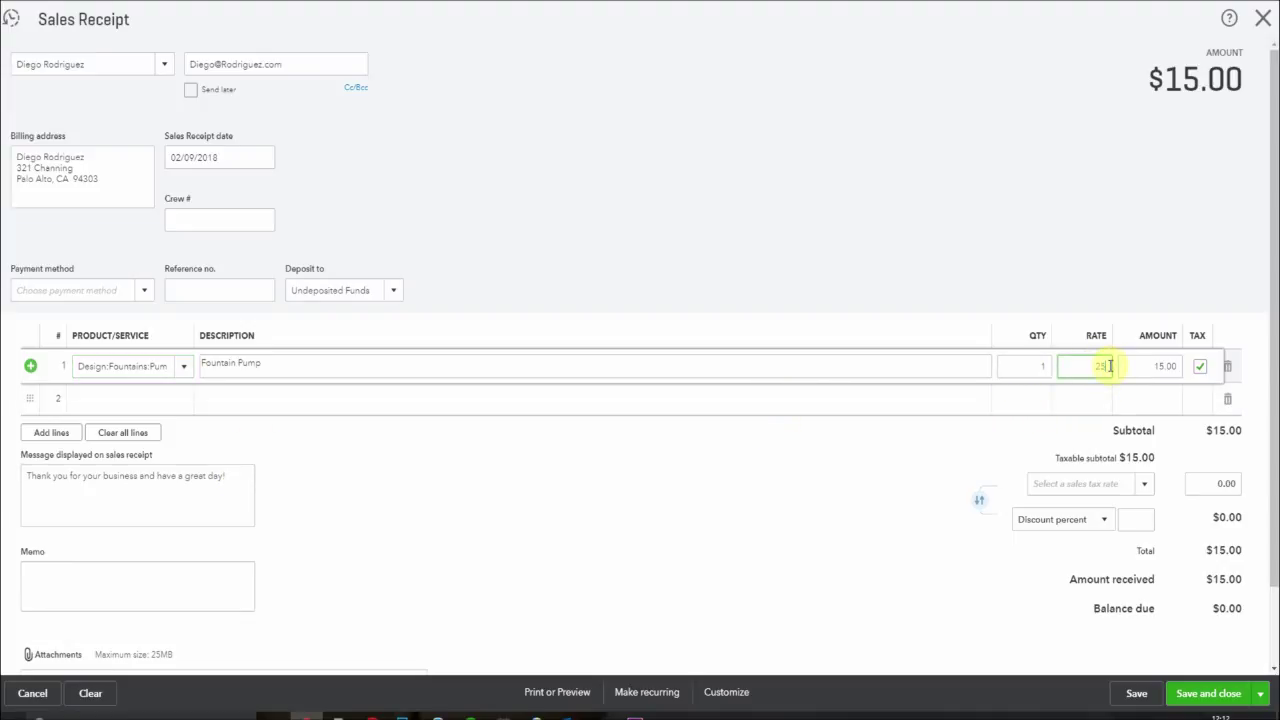
pyautogui.press('Tab')
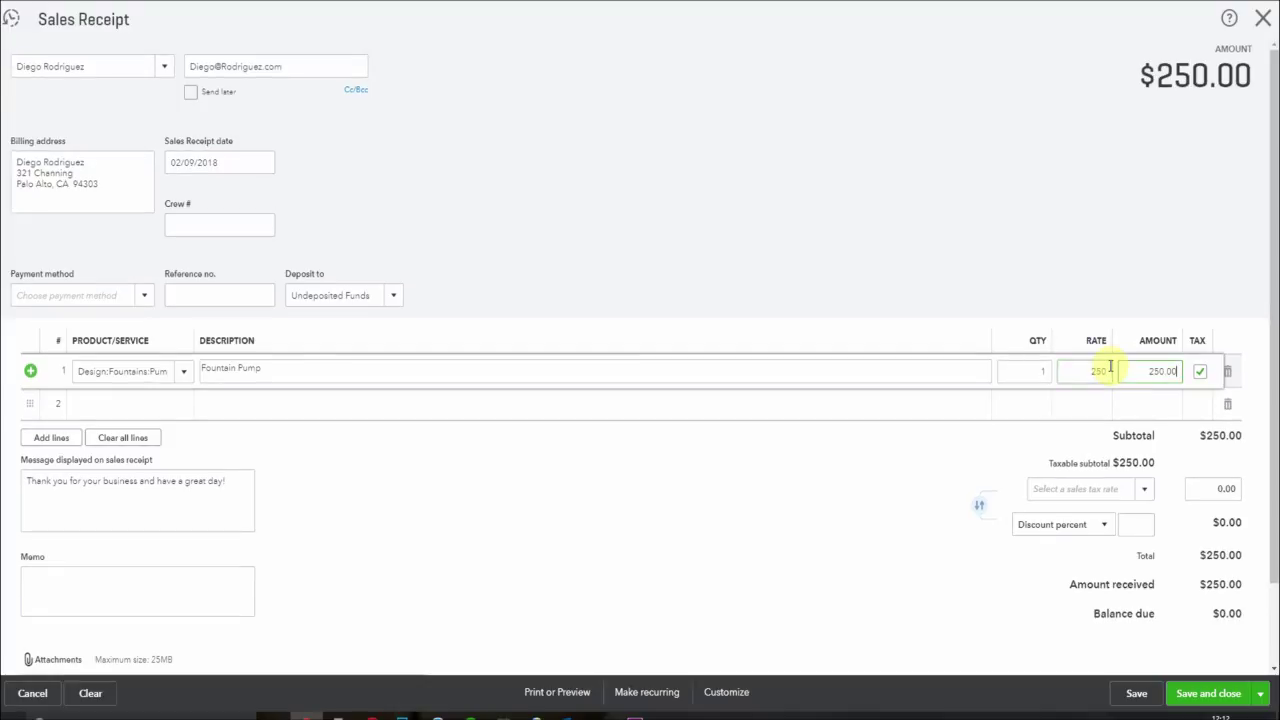
pyautogui.click(158, 404)
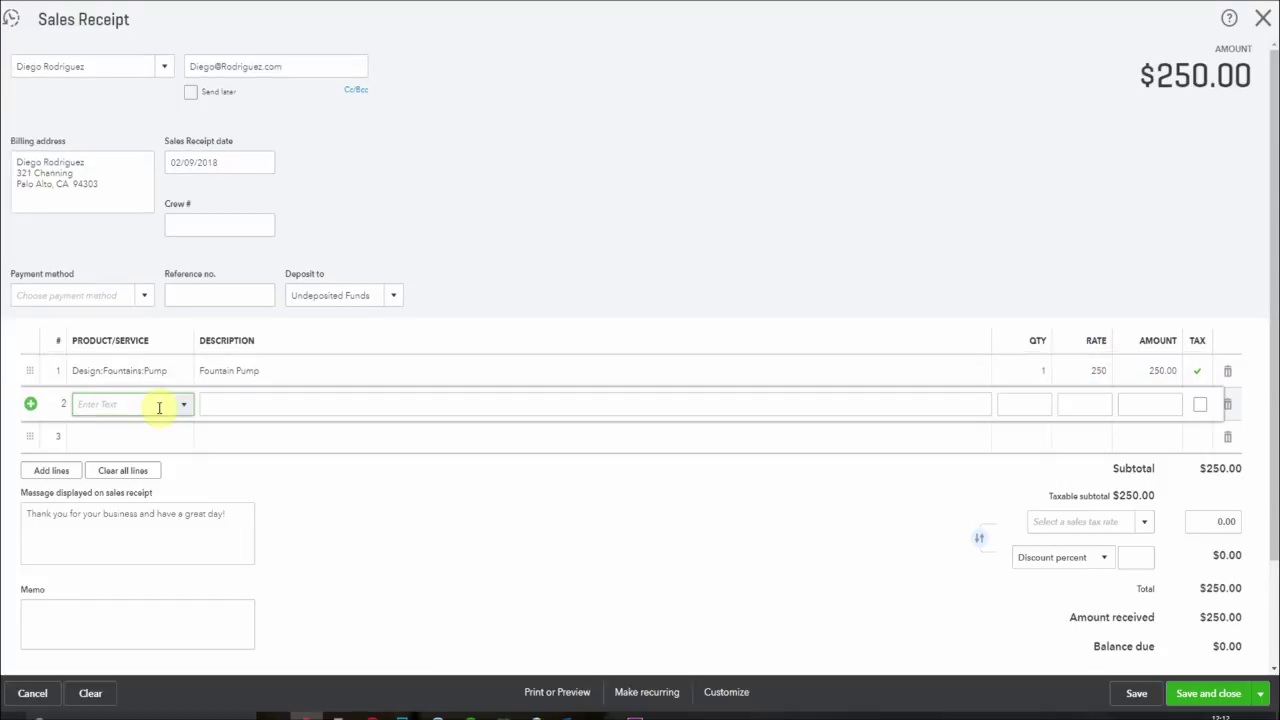
# - Add a second line redeeming one Gift card at quantity -1, giving -100.00
pyautogui.write('g')
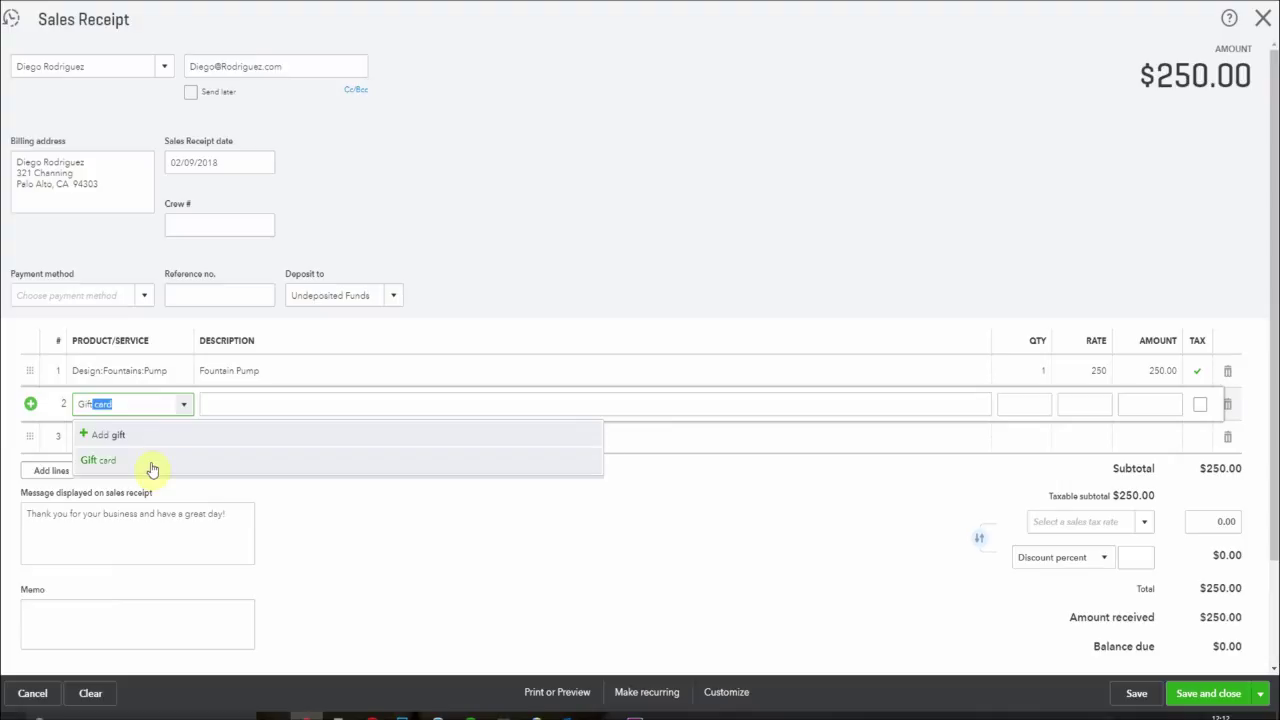
pyautogui.click(150, 464)
pyautogui.click(1031, 405)
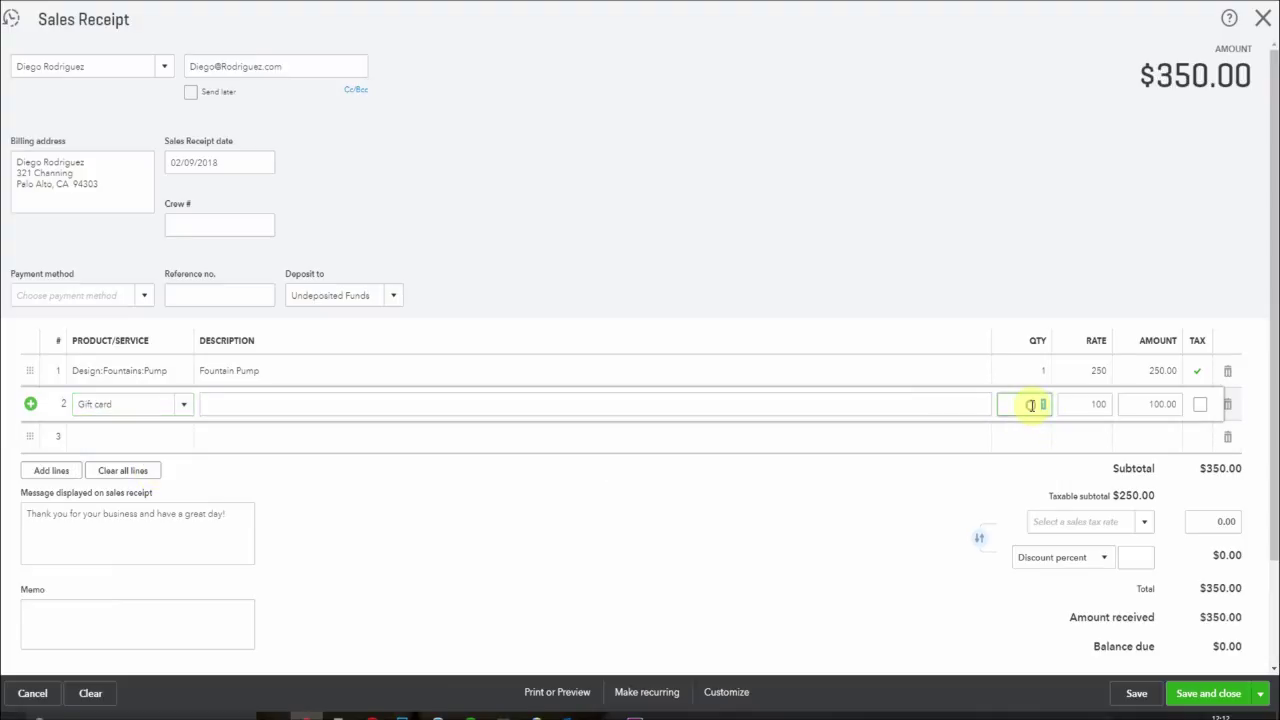
pyautogui.write('1')
pyautogui.press('Tab')
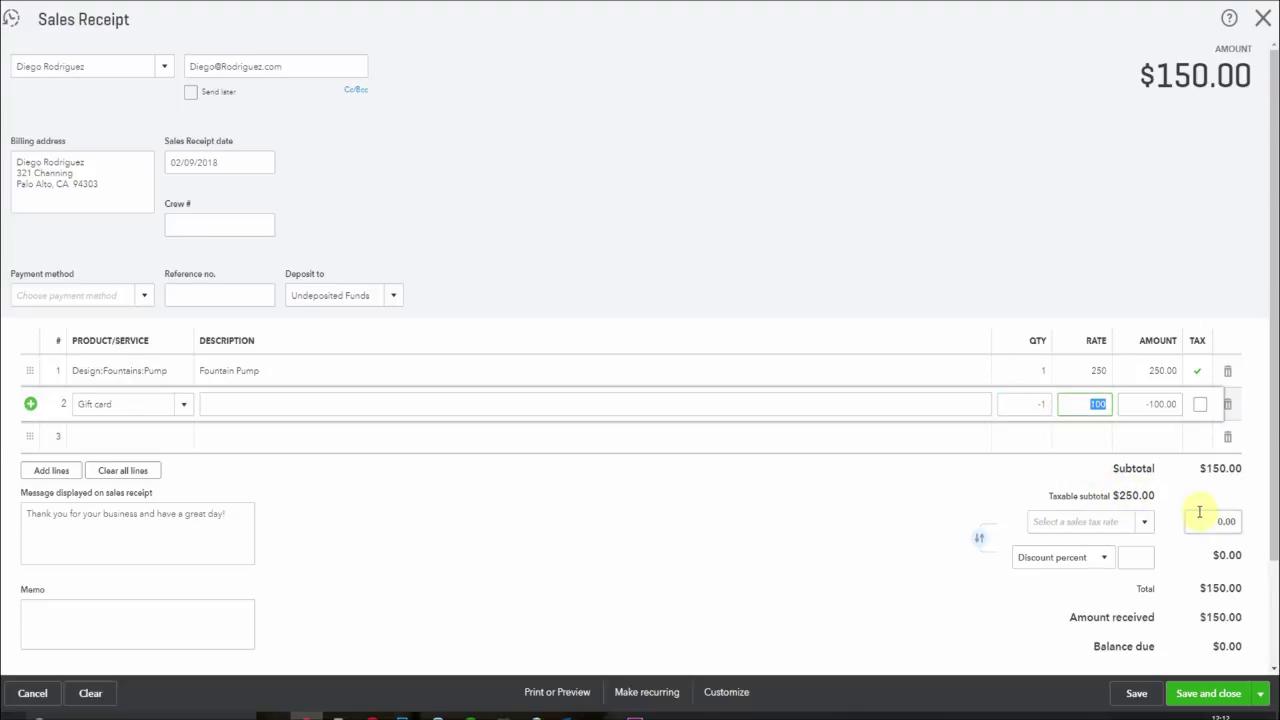
# - Apply California 8% sales tax (20.00) and save the $170.00 receipt
pyautogui.click(1144, 521)
pyautogui.click(1123, 587)
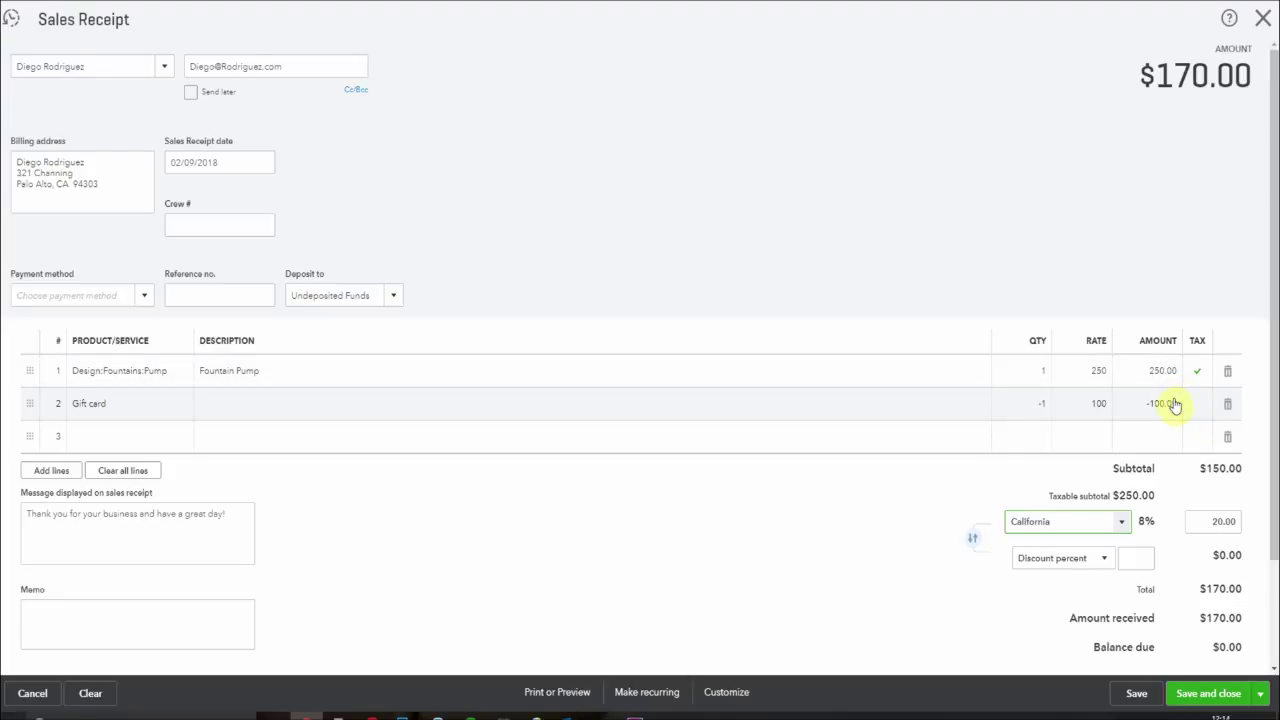
pyautogui.click(1204, 700)
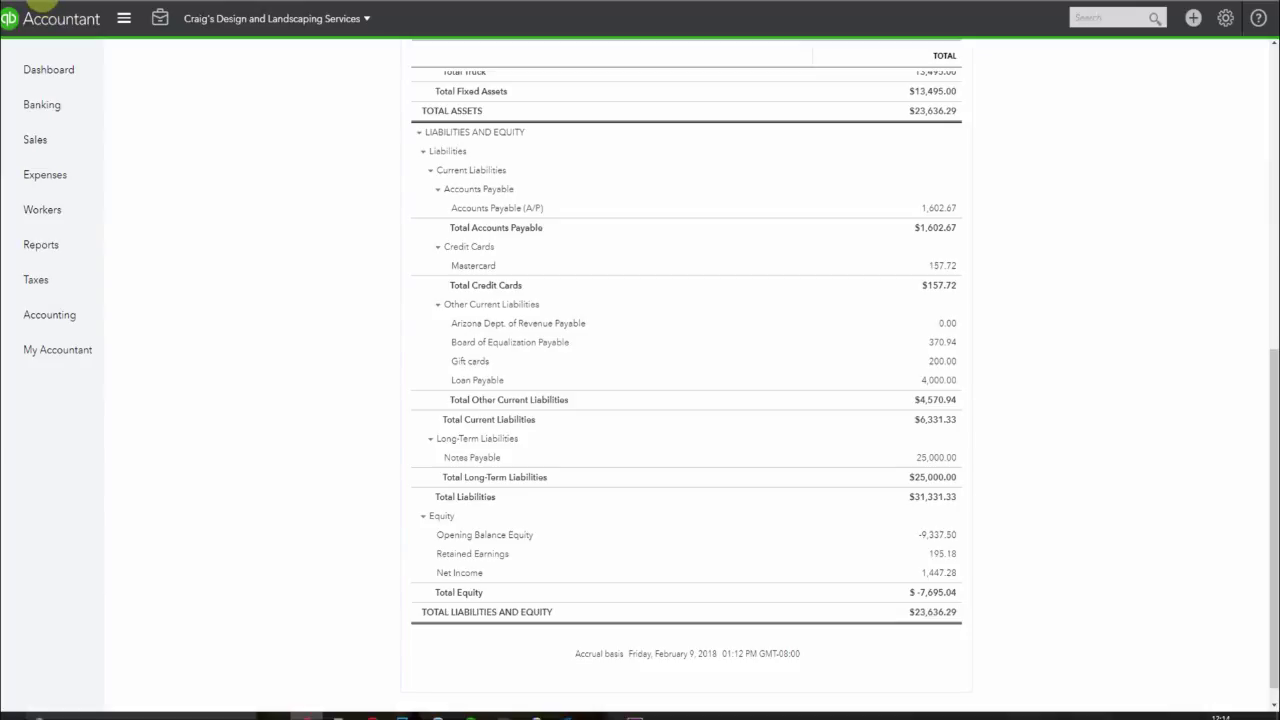
# - Refresh the Balance Sheet and scroll to Gift cards, now showing 100.00
pyautogui.press('F5')
pyautogui.scroll(-1, 1050, 287)
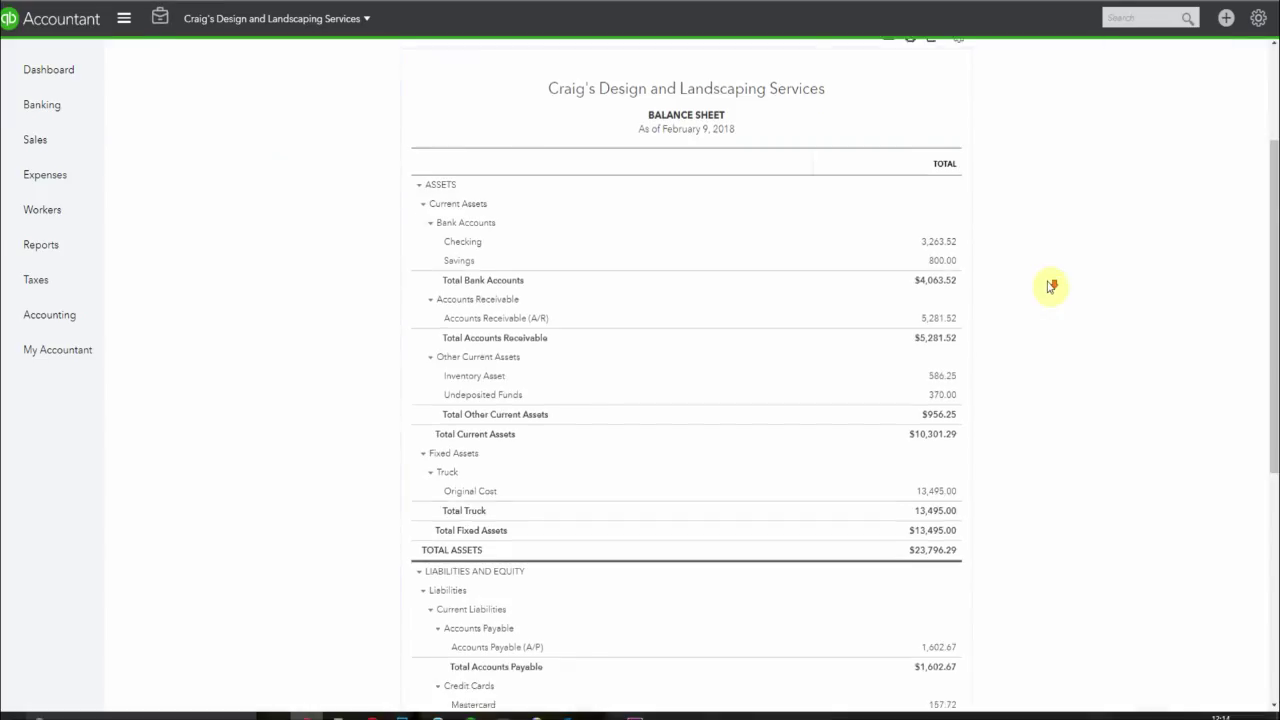
pyautogui.scroll(-5, 1050, 287)
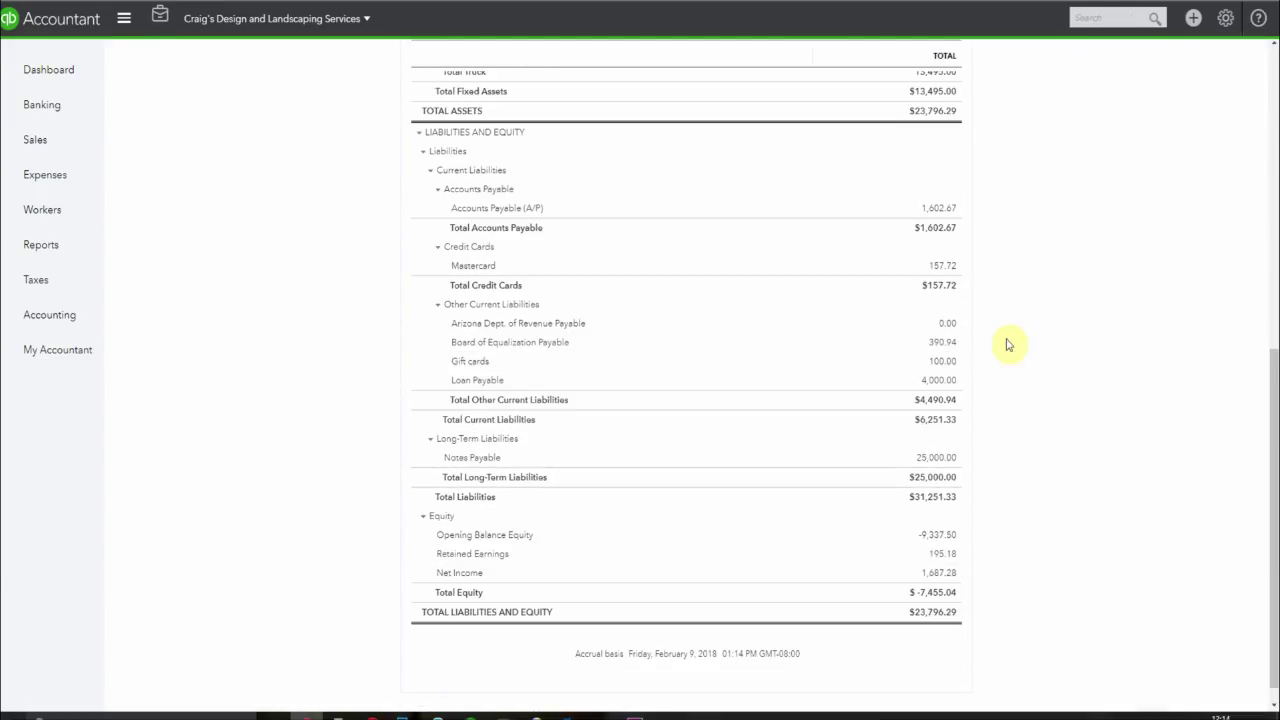